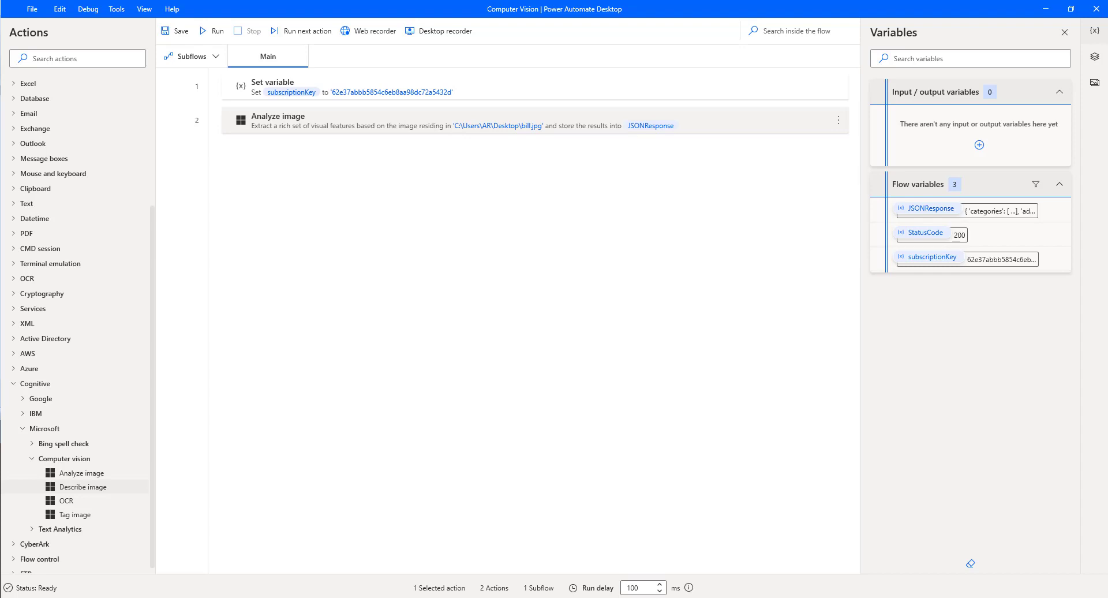
# - Review the Analyze image action's parameters without changing them, view the photo Satya and Bill Gates.jpg, and close both
pyautogui.doubleClick(392, 126)
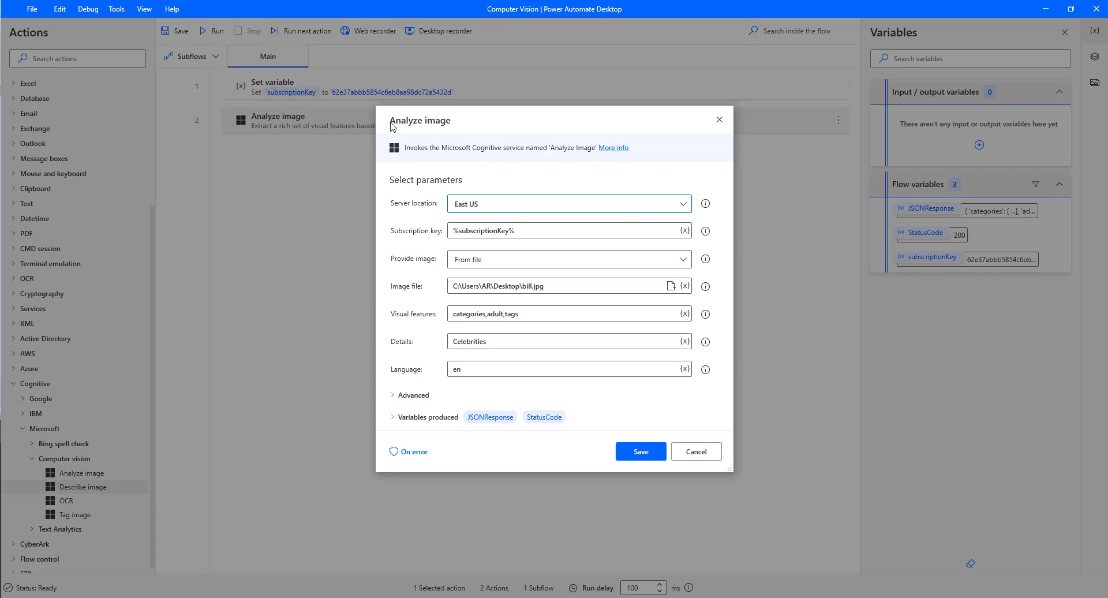
pyautogui.click(708, 456)
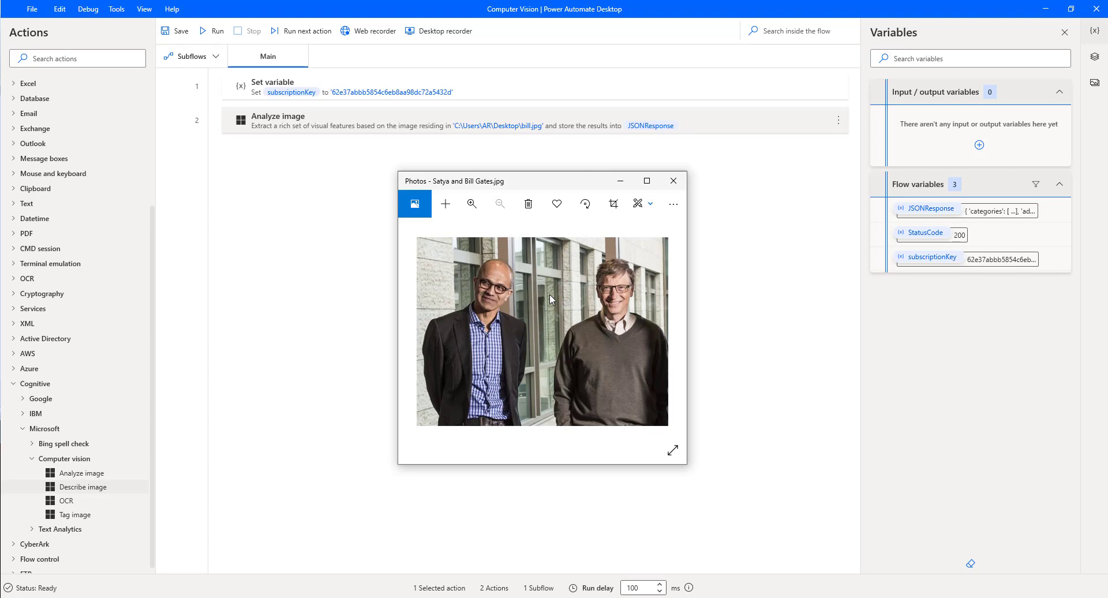
pyautogui.hotkey('alt', 'F4')
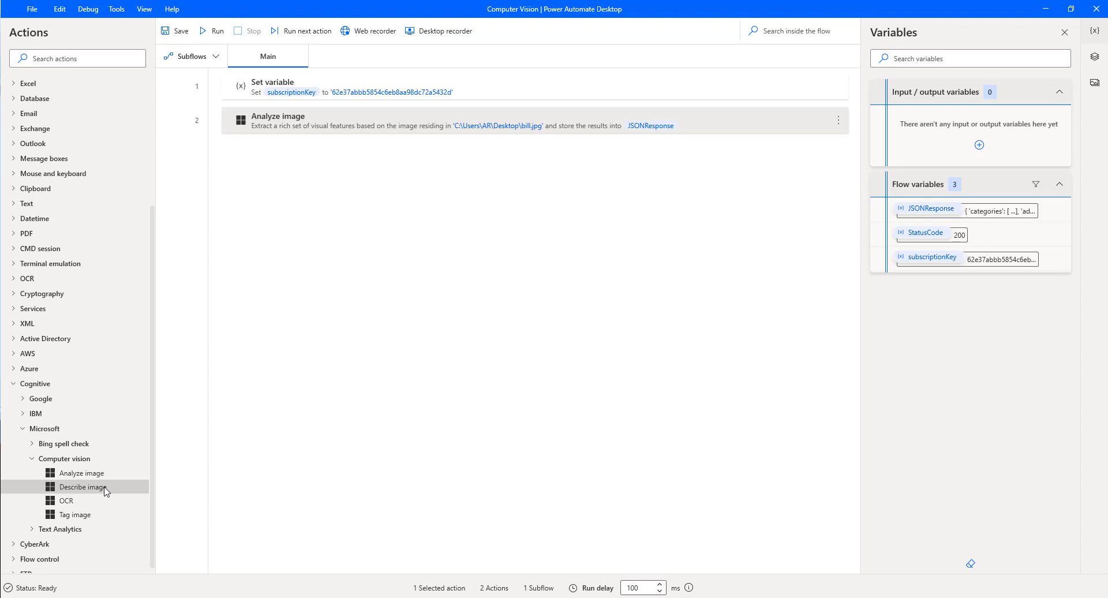
# - Add a Microsoft Computer vision Describe image action to the flow below the Analyze image action
pyautogui.moveTo(106, 490); pyautogui.dragTo(429, 252)
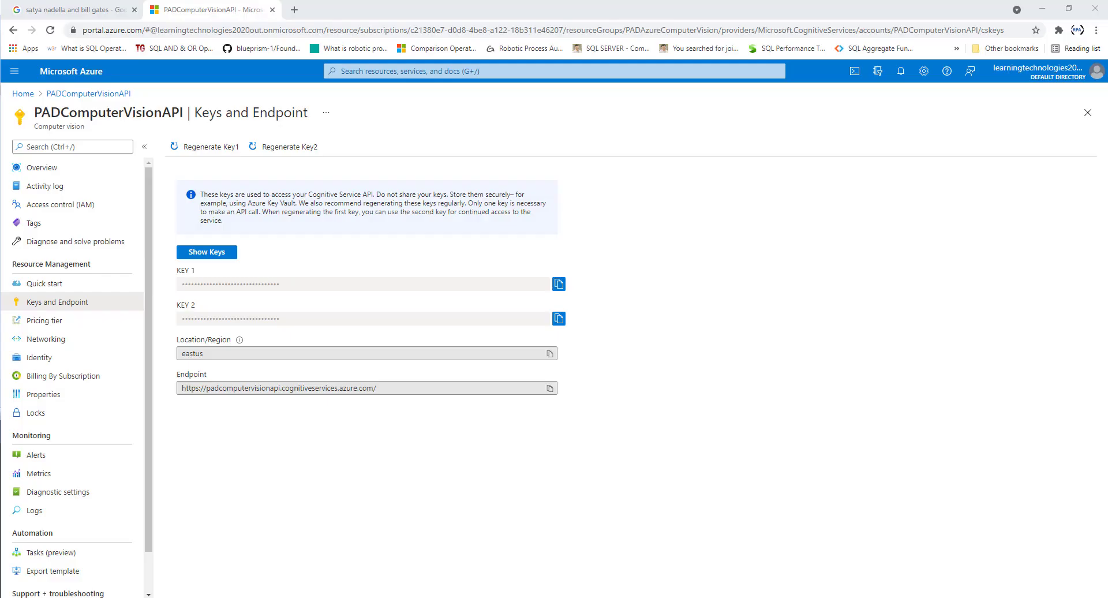
# - Switch to the Azure portal and check the PADComputerVisionAPI resource's name, keys and location/region on its Keys and Endpoint page
pyautogui.hotkey('alt', 'Tab')
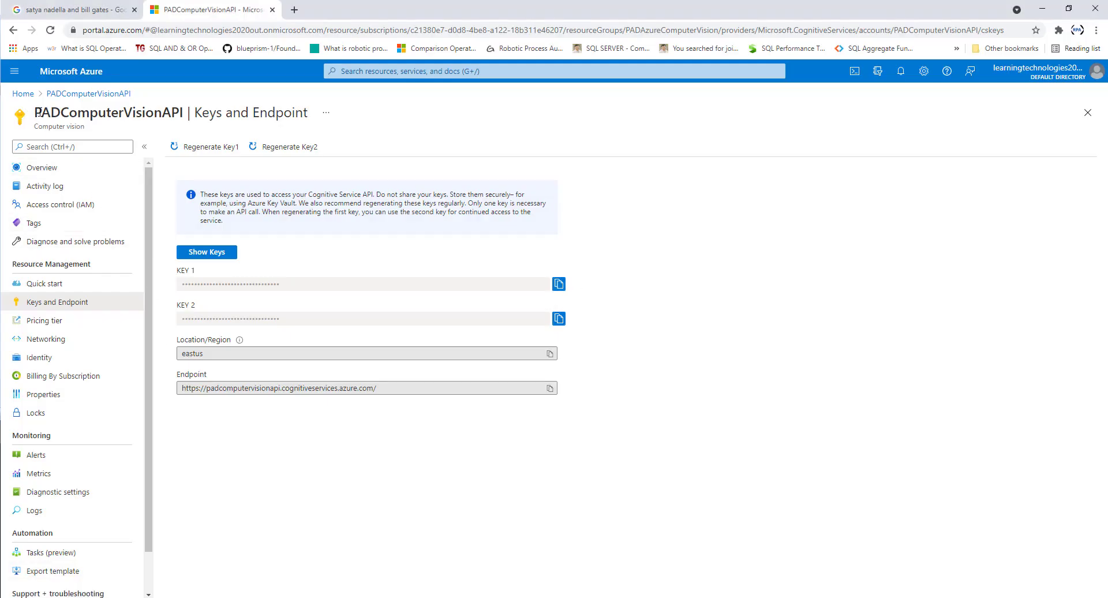
pyautogui.moveTo(35, 113); pyautogui.dragTo(179, 113)
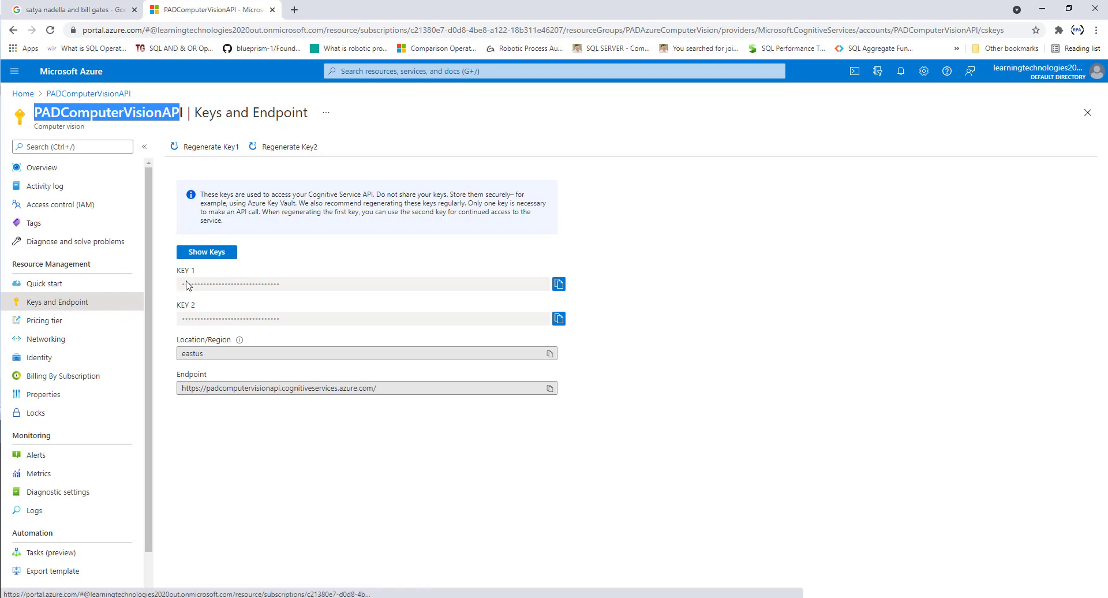
pyautogui.click(190, 312)
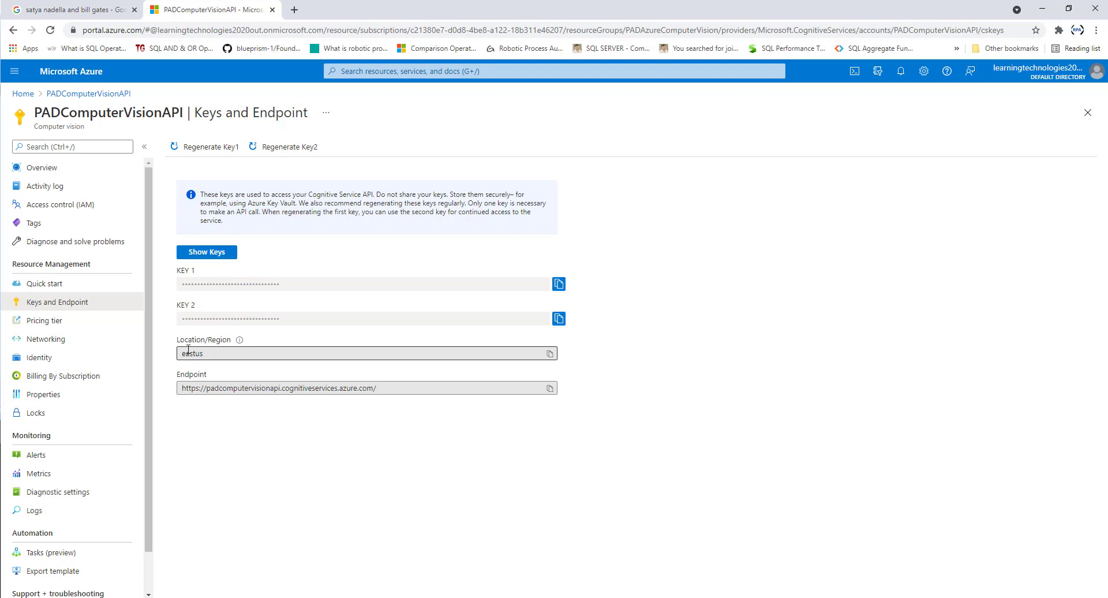
pyautogui.moveTo(204, 353); pyautogui.dragTo(181, 353)
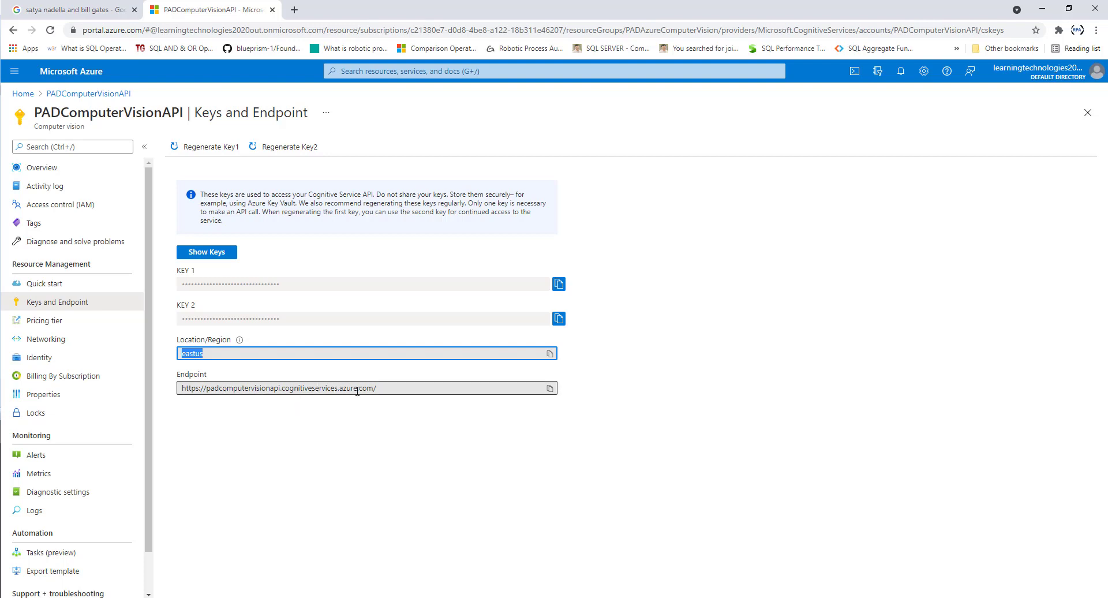
pyautogui.click(218, 365)
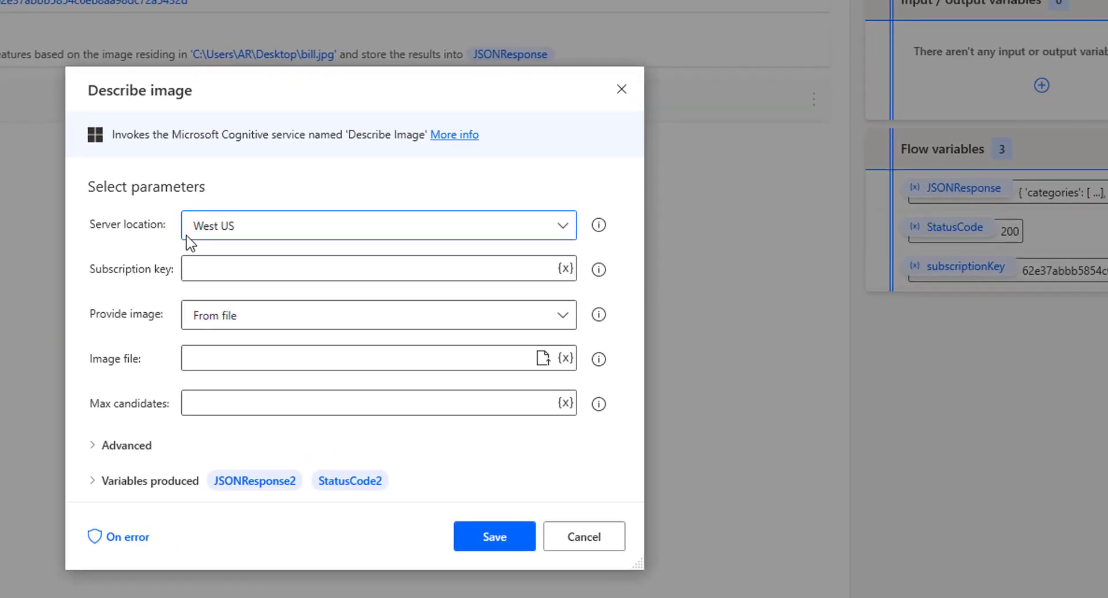
# - In the Describe image action, set the server location to East US and use the subscriptionKey variable as the subscription key
pyautogui.click(199, 230)
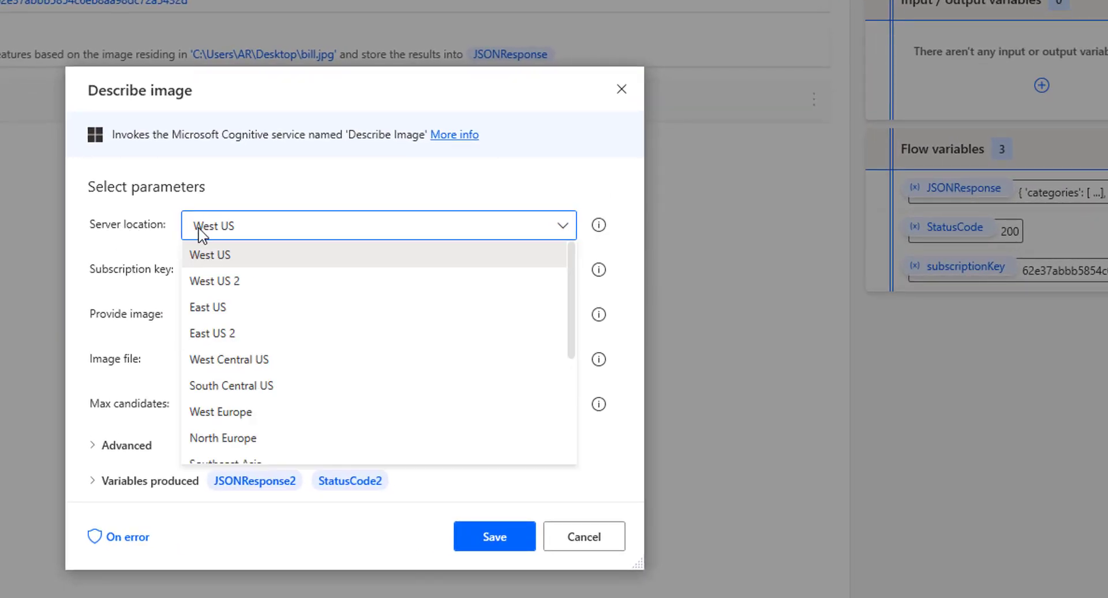
pyautogui.click(225, 308)
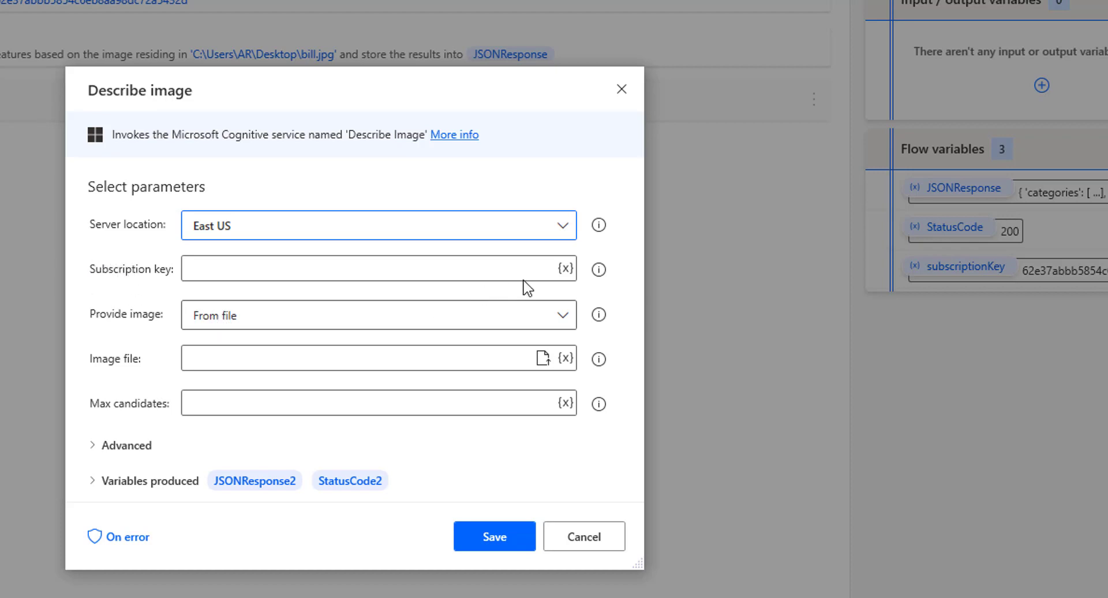
pyautogui.click(565, 269)
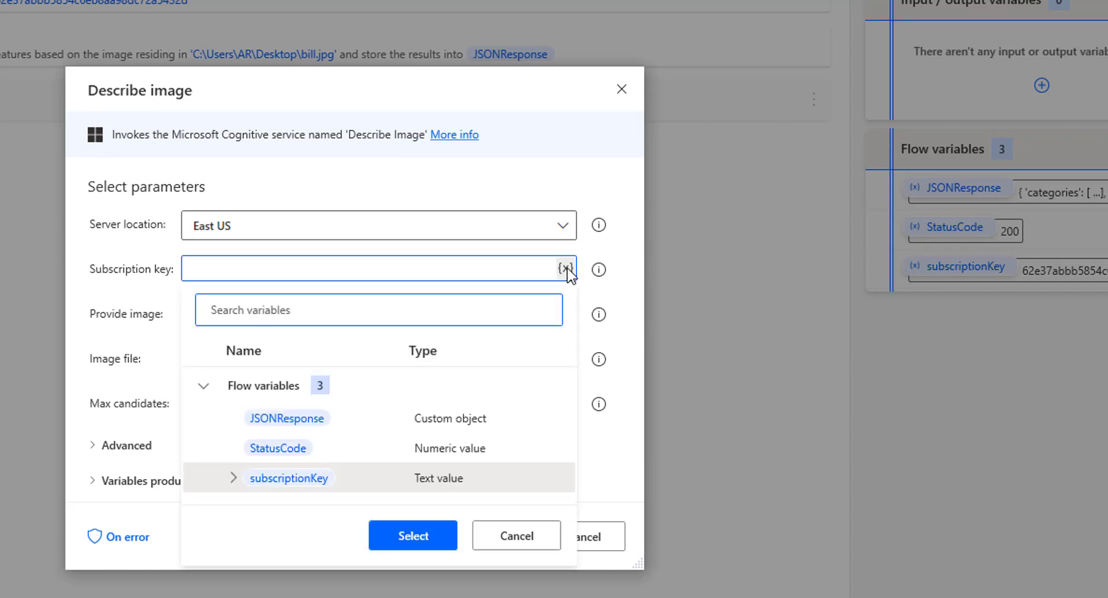
pyautogui.doubleClick(305, 482)
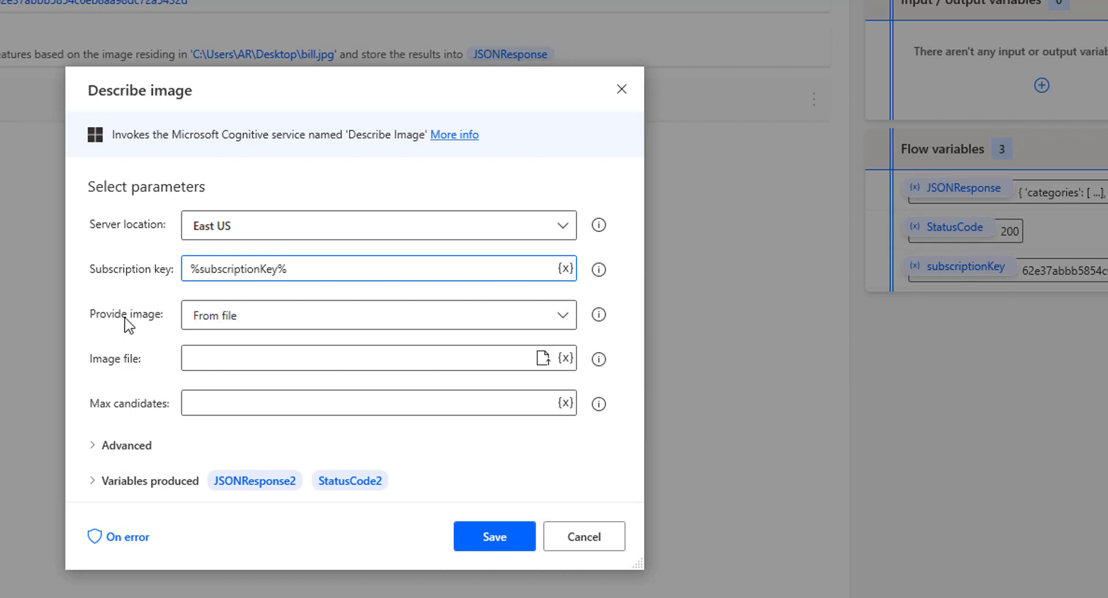
# - Provide the image from file, choosing Satya and Bill Gates.jpg in the E:\Power Automate Desktop\Describe Image folder
pyautogui.click(213, 323)
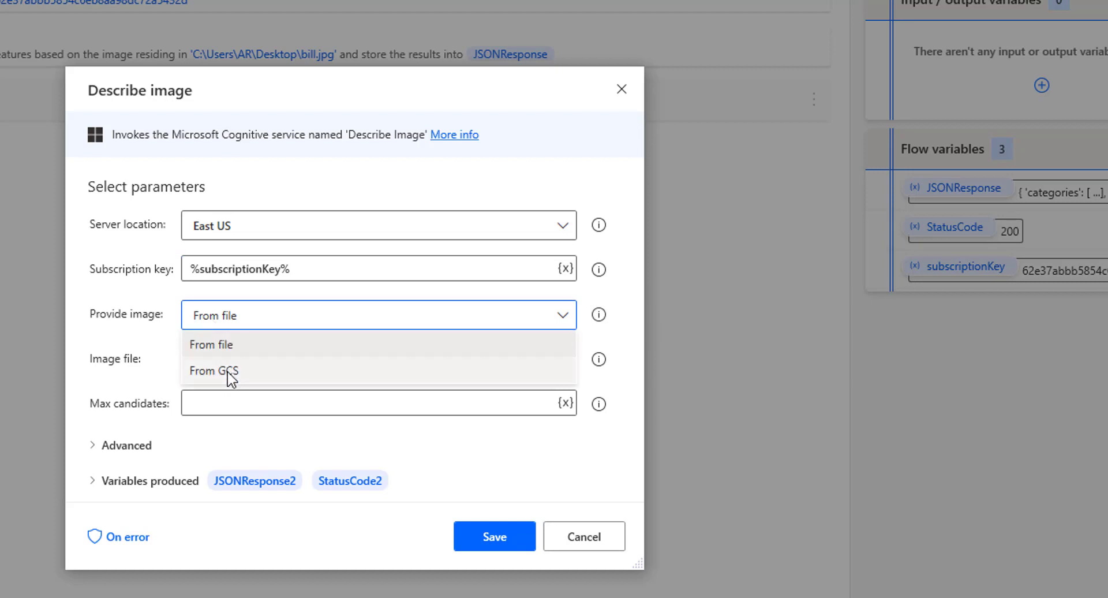
pyautogui.click(239, 345)
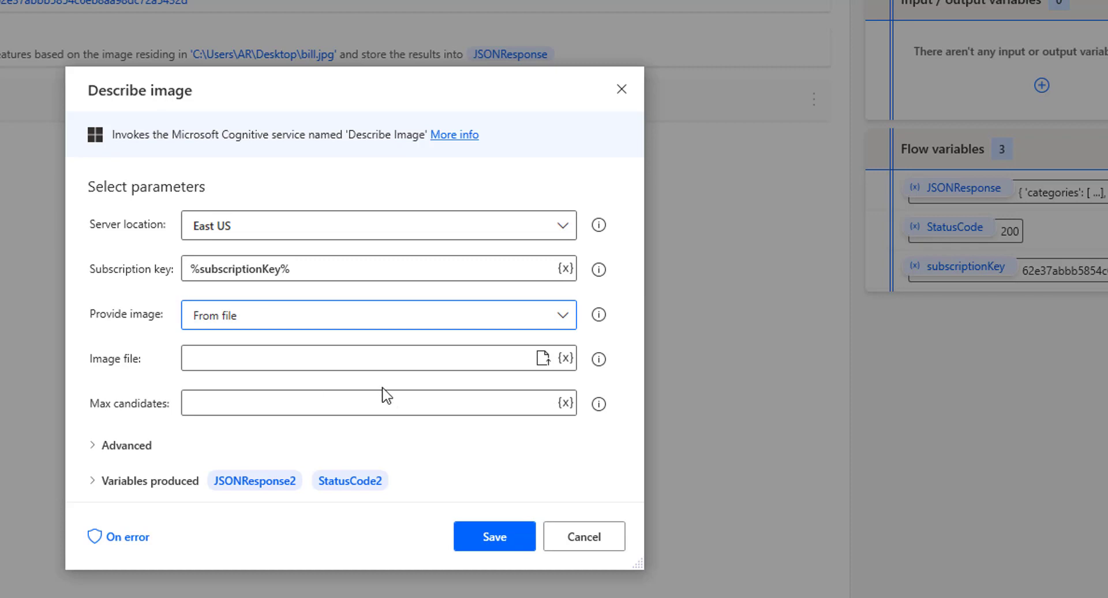
pyautogui.click(543, 359)
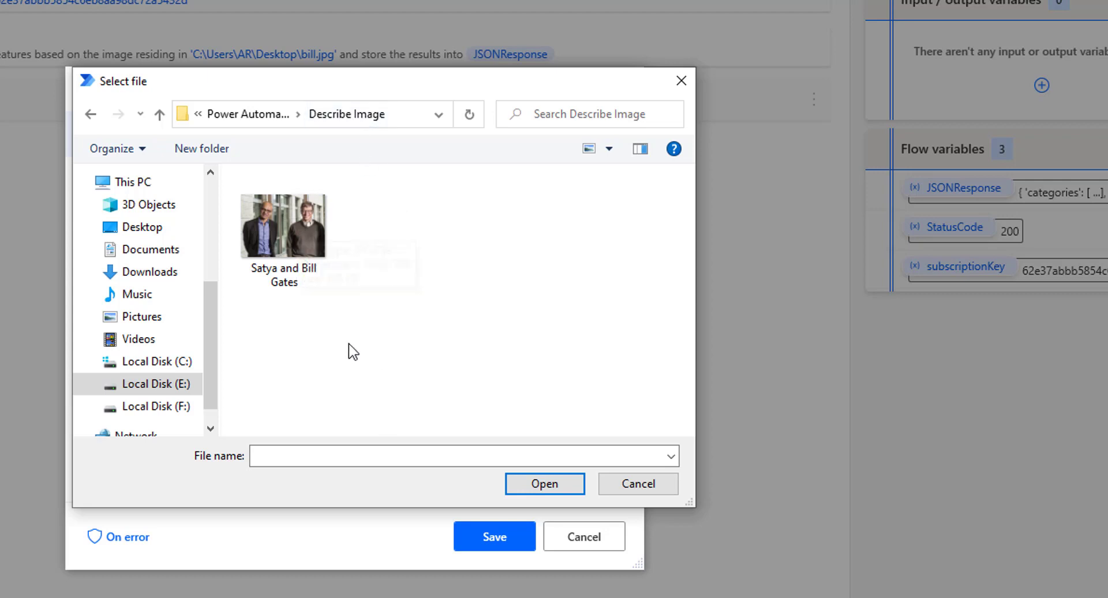
pyautogui.click(265, 238)
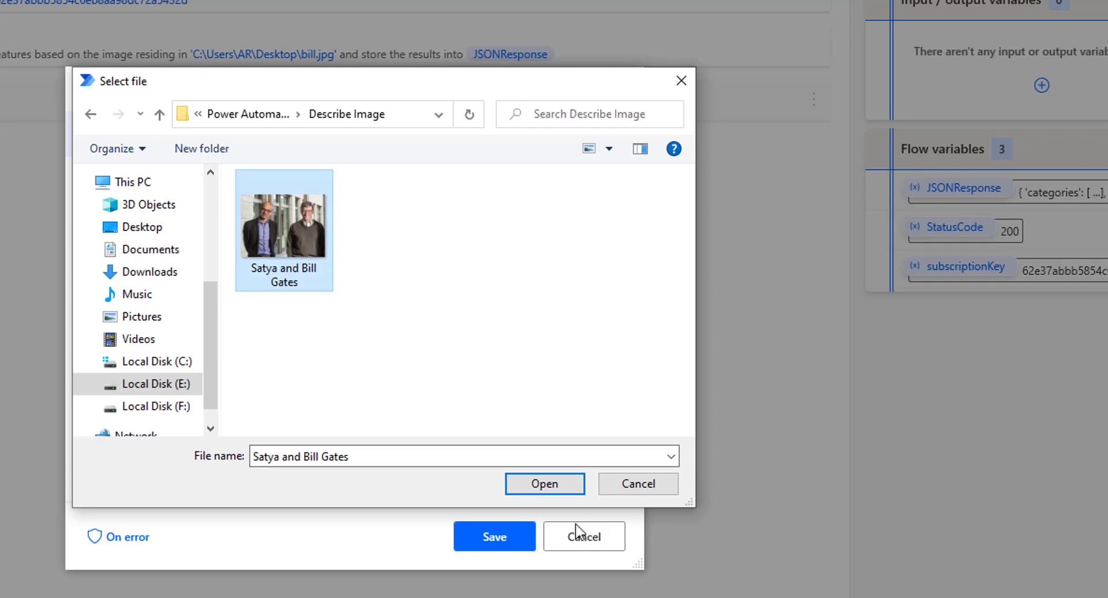
pyautogui.click(541, 485)
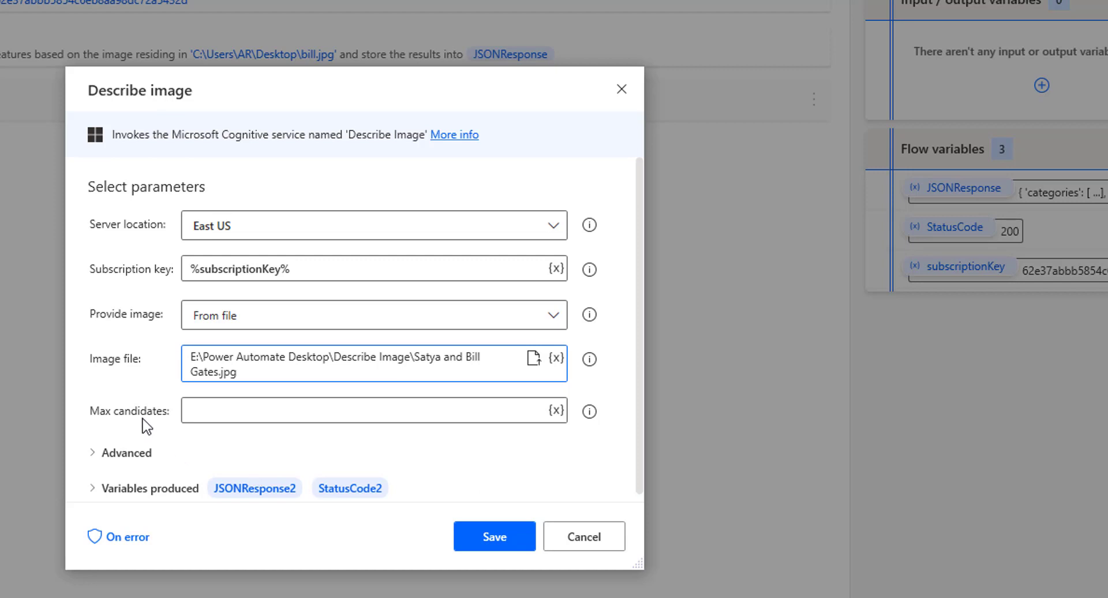
# - Set the Describe image action's max candidates to 2
pyautogui.click(205, 412)
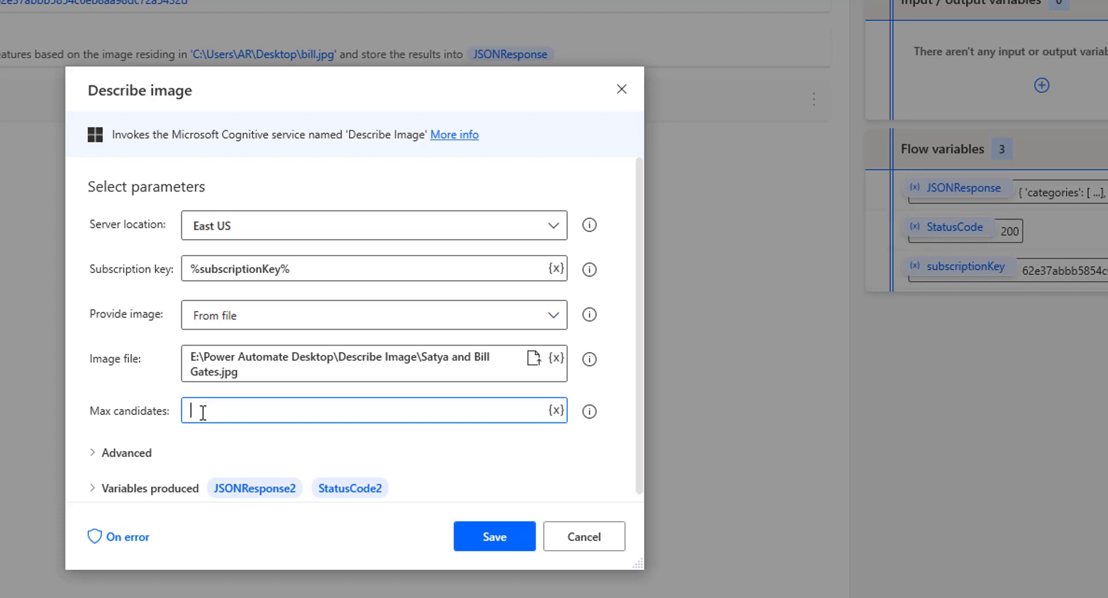
pyautogui.write('2')
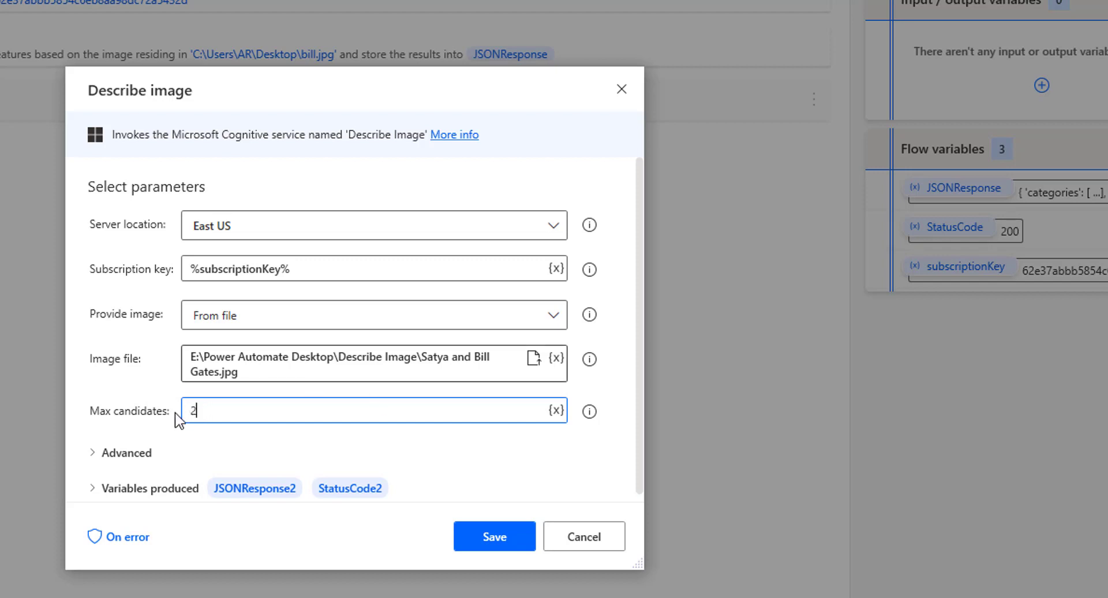
pyautogui.doubleClick(200, 413)
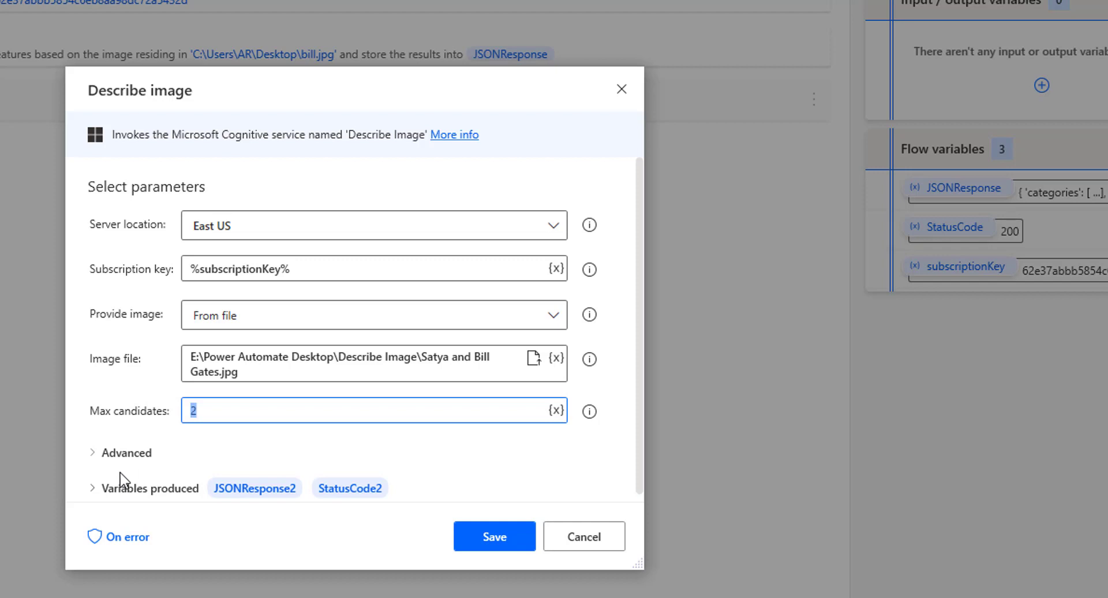
# - Check the timeout in the Describe image action's advanced settings and collapse them again
pyautogui.click(93, 454)
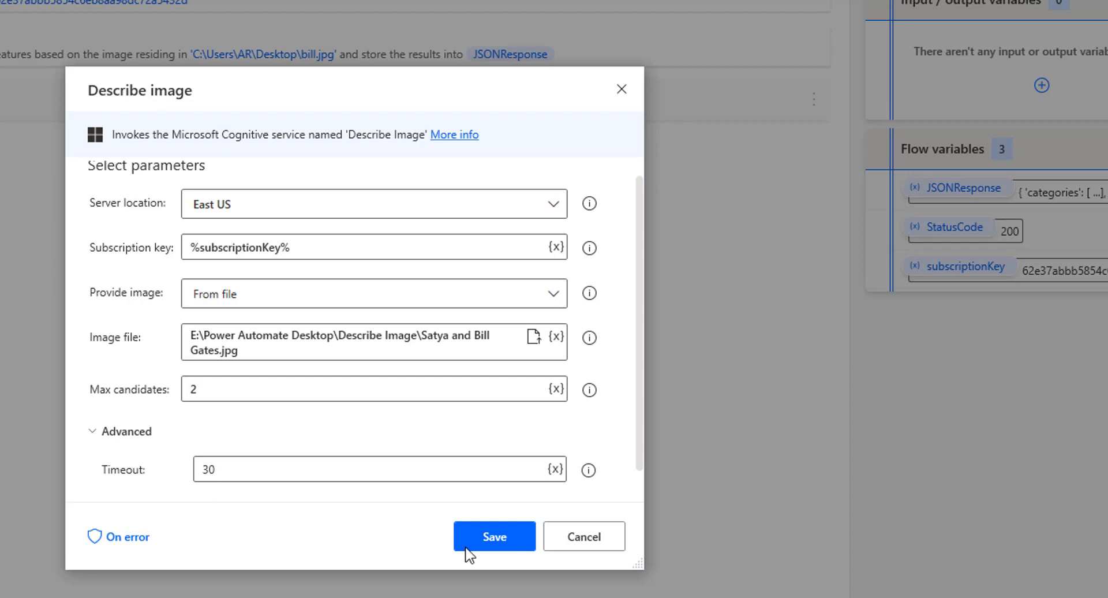
pyautogui.click(184, 468)
pyautogui.click(95, 431)
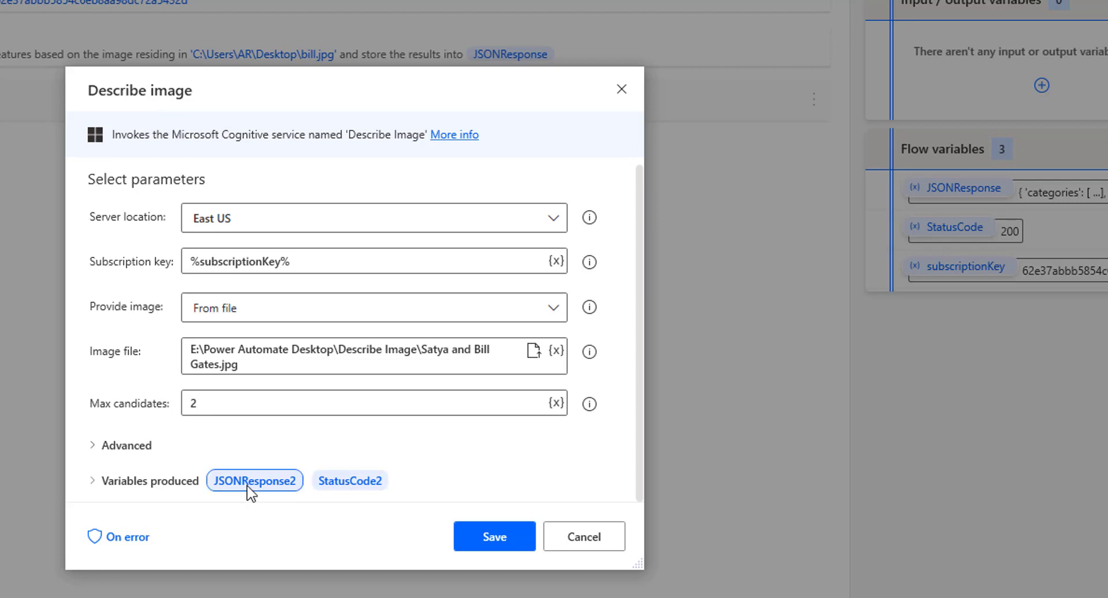
# - Rename the produced variables to DescriptionImageJSONResponse and DescriptionImageStatusCode, and save the Describe image action
pyautogui.moveTo(248, 491)
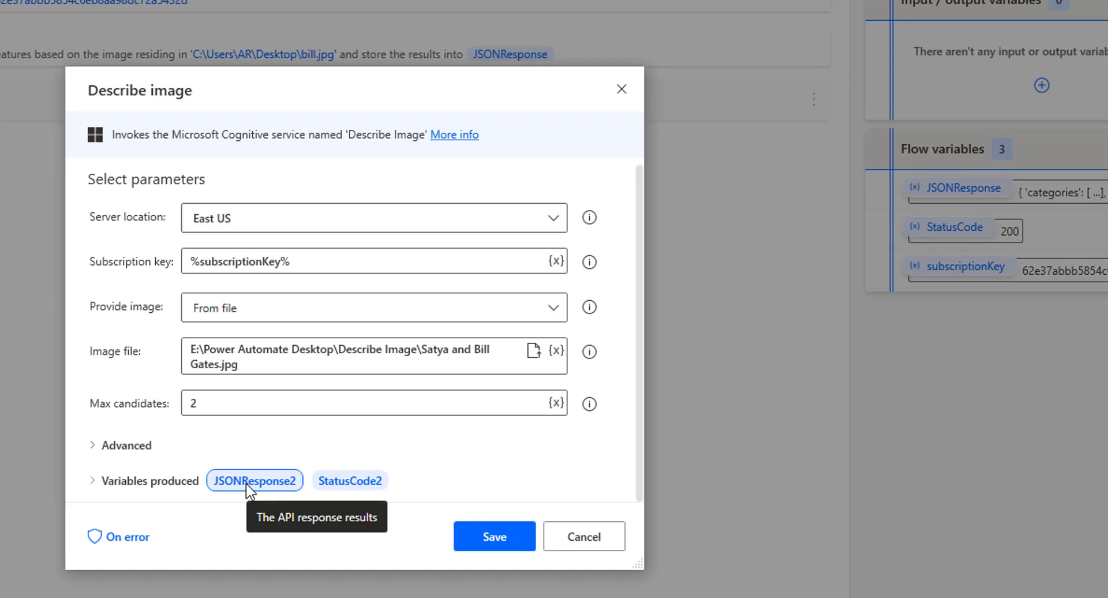
pyautogui.click(249, 485)
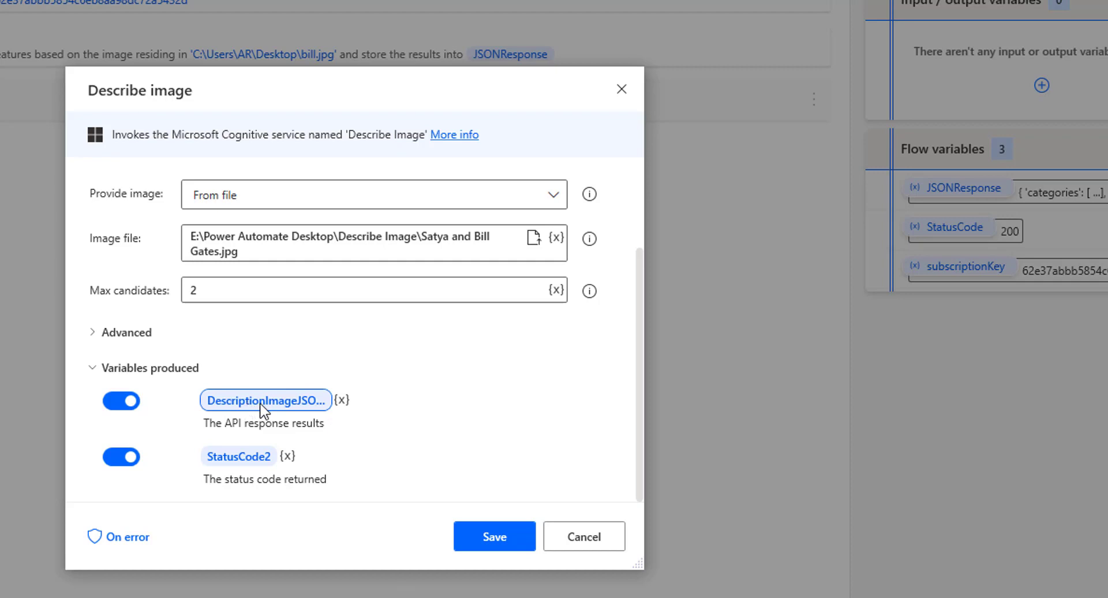
pyautogui.click(239, 455)
pyautogui.doubleClick(238, 456)
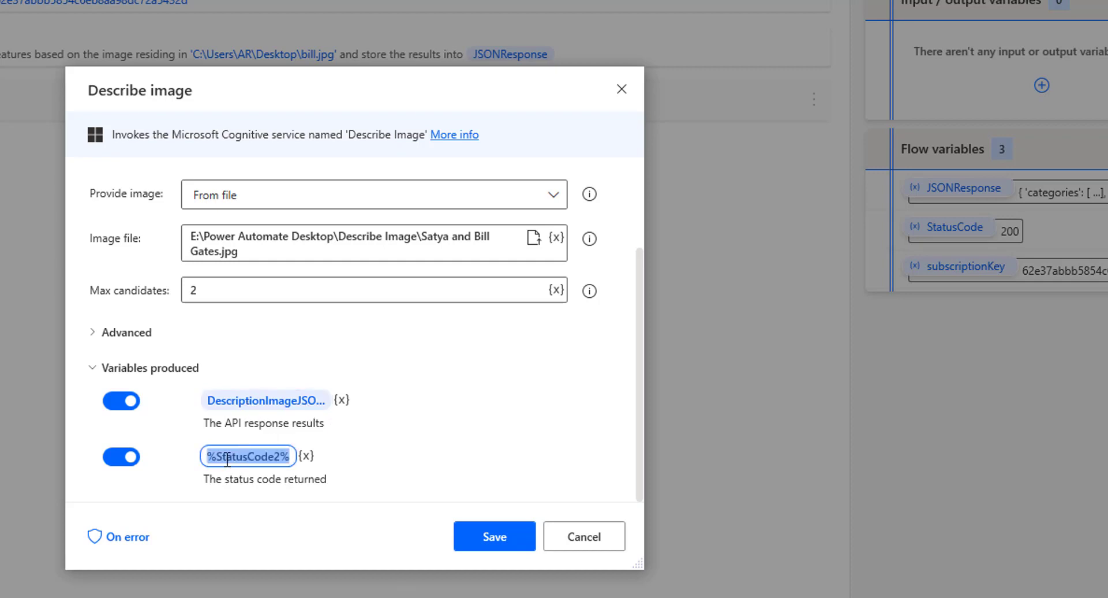
pyautogui.click(218, 456)
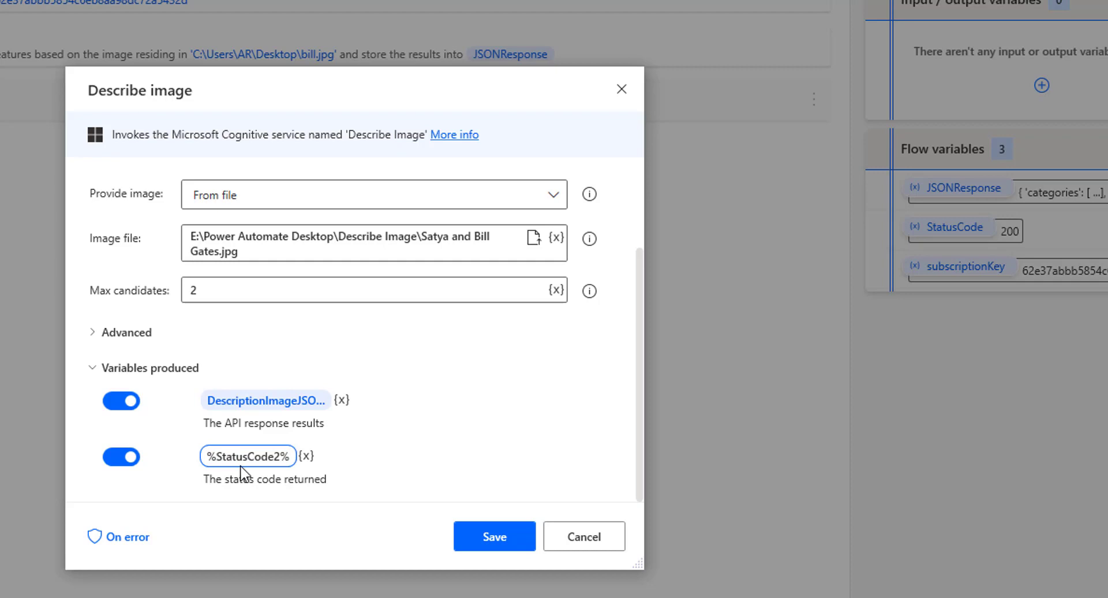
pyautogui.write('DescriptionImage')
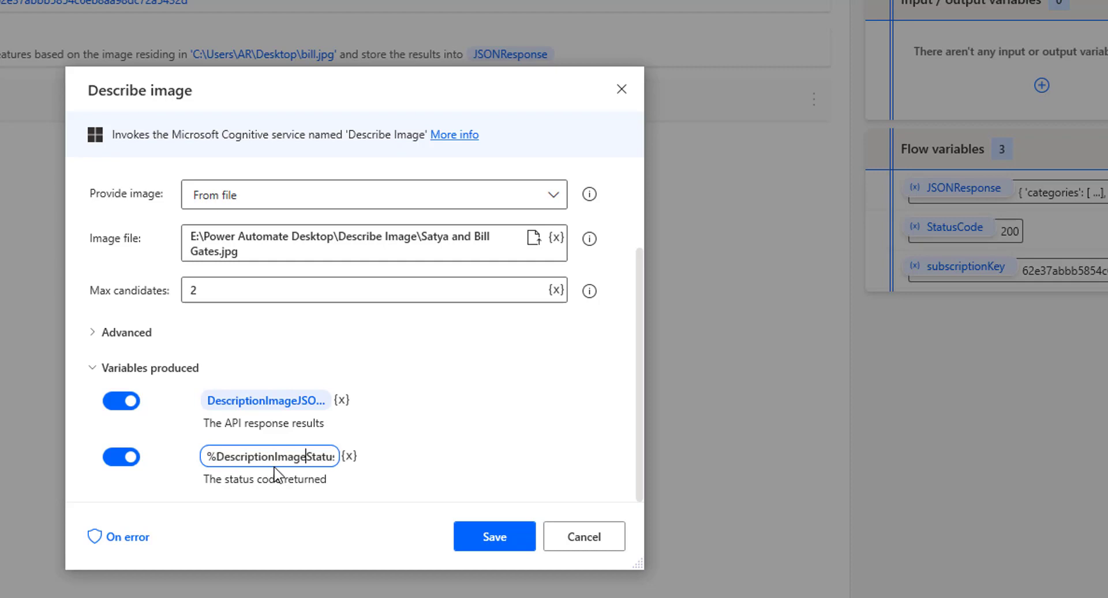
pyautogui.press('End')
pyautogui.press('Left')
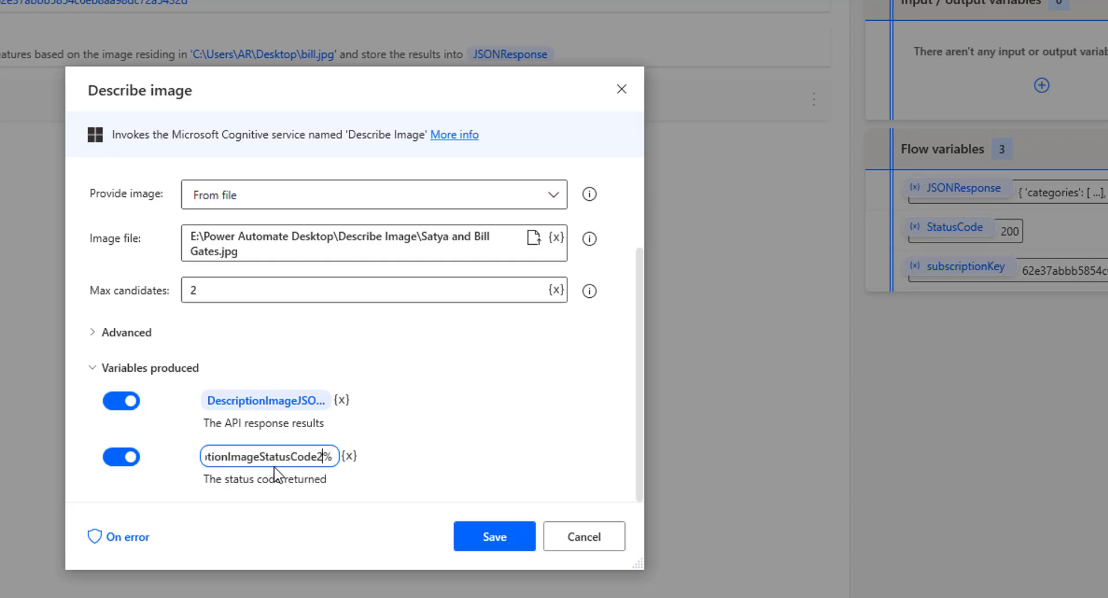
pyautogui.press('BackSpace')
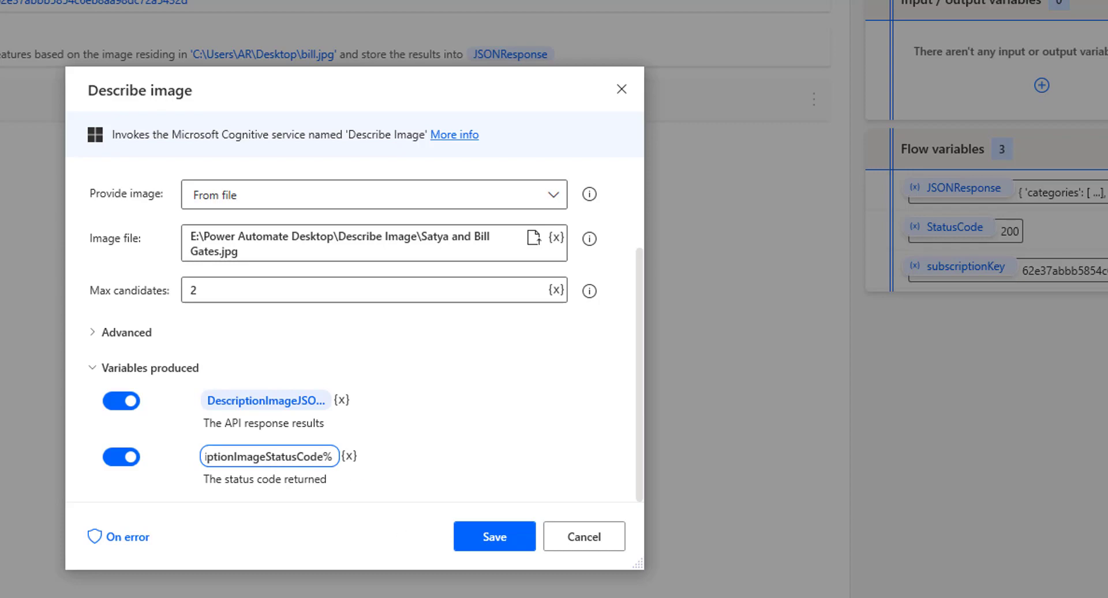
pyautogui.click(494, 536)
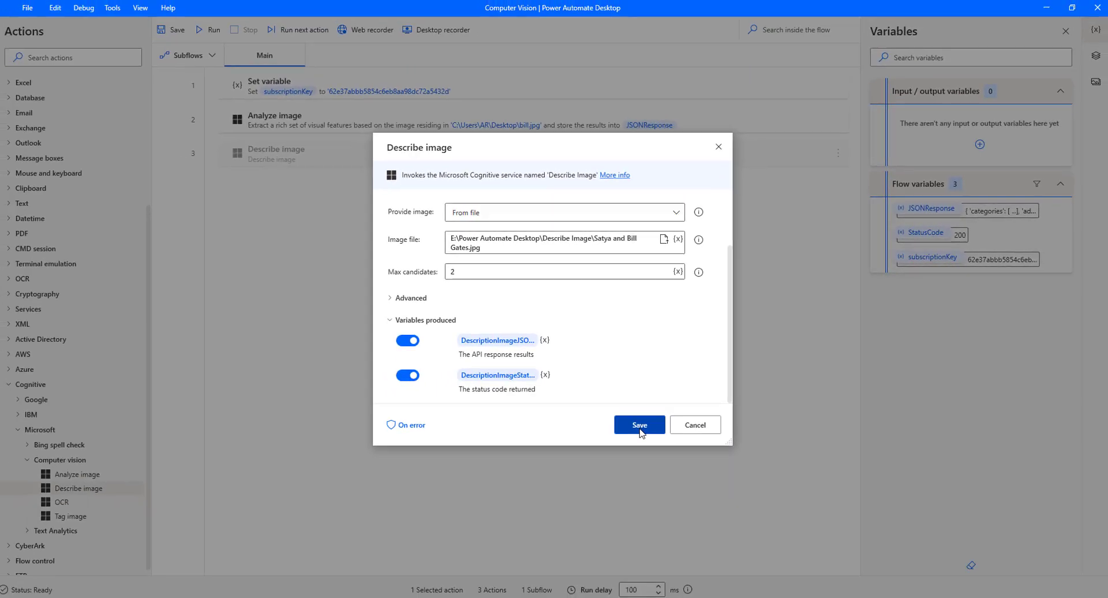
pyautogui.click(640, 427)
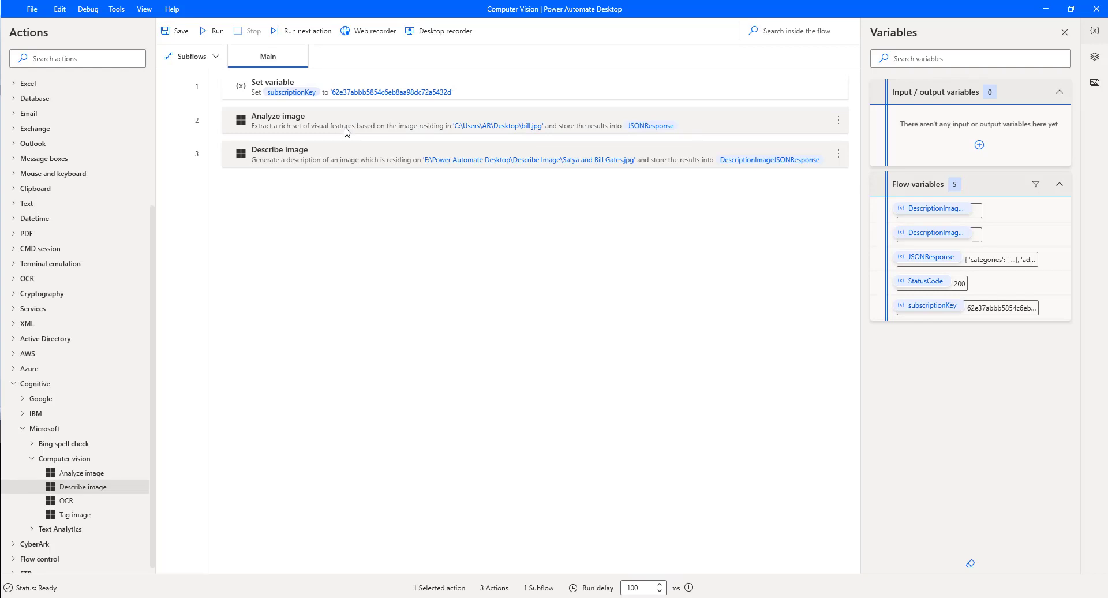
# - Disable the Analyze image action in the Main subflow
pyautogui.rightClick(346, 130)
pyautogui.click(387, 329)
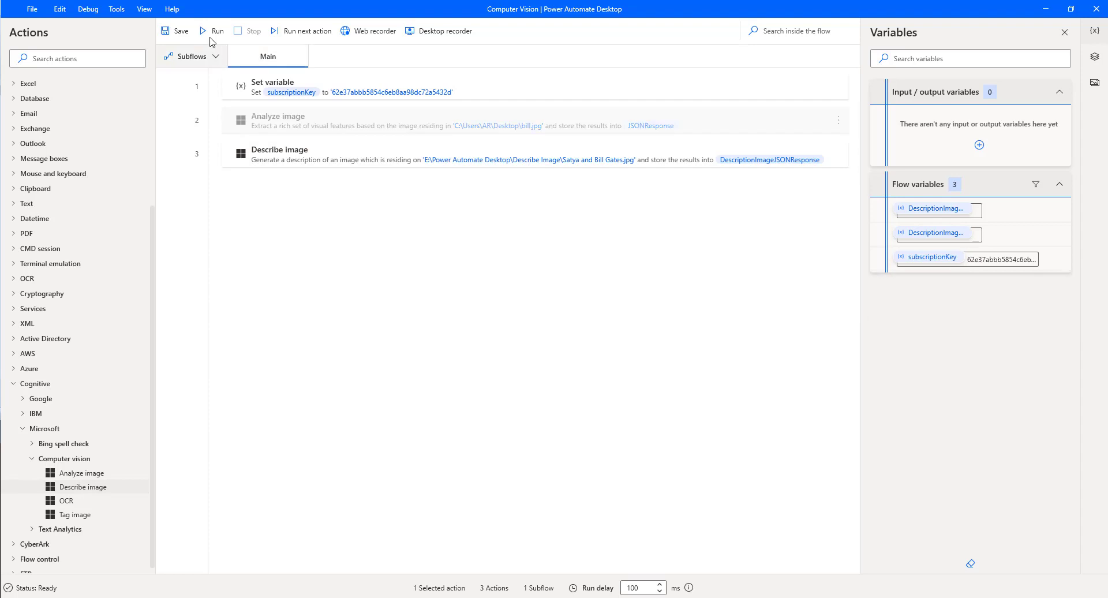
# - Run the flow and open the value of the DescriptionImageJSONResponse variable
pyautogui.click(209, 32)
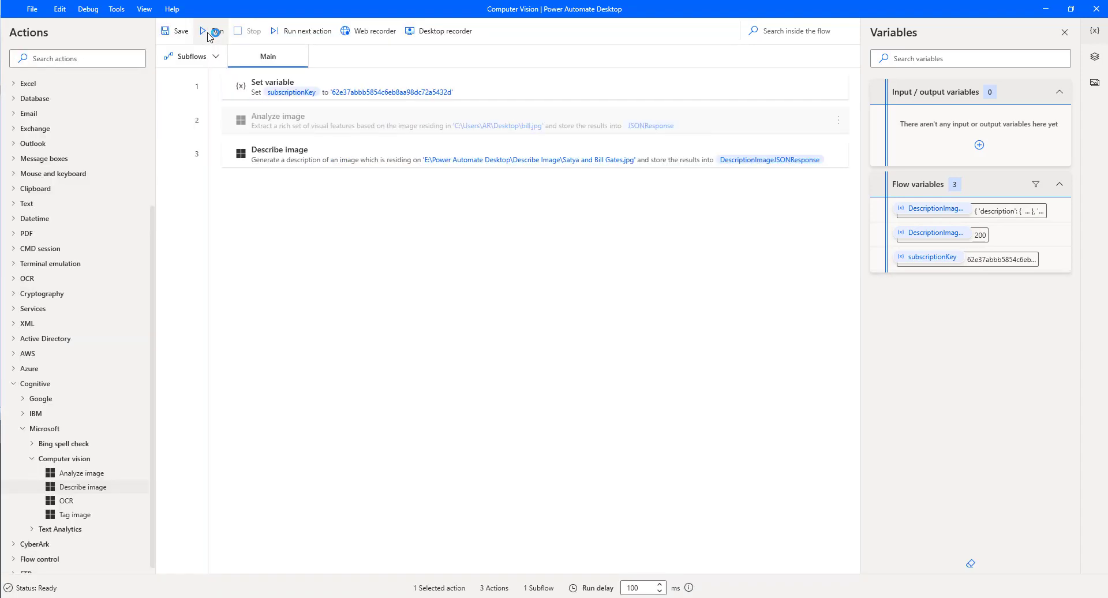
pyautogui.doubleClick(936, 209)
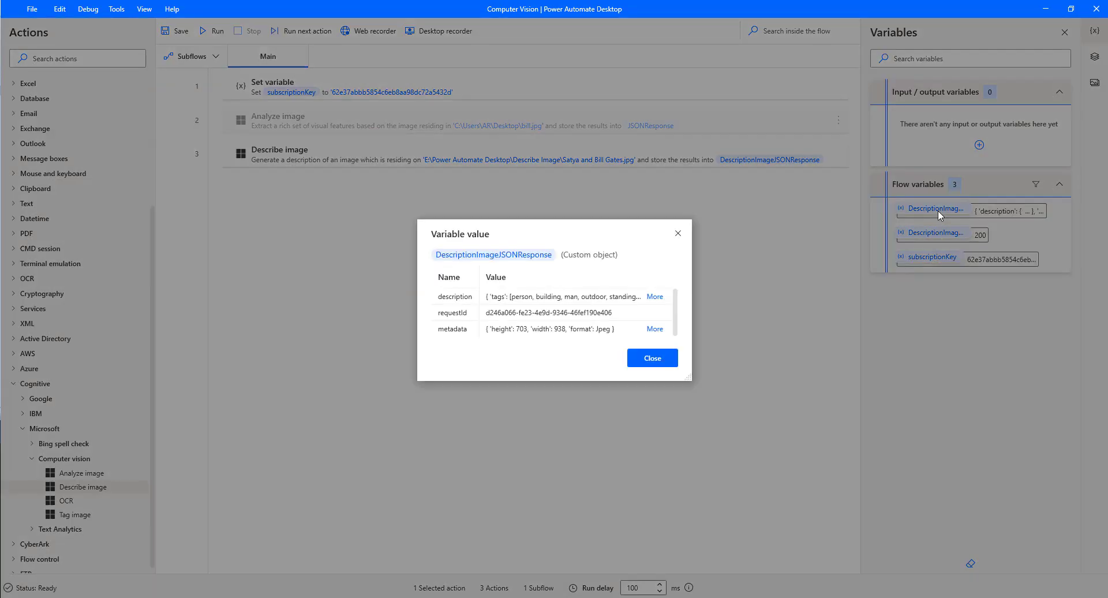
# - Enlarge the variable value window and read through the full tags list inside the response's description
pyautogui.moveTo(690, 277); pyautogui.dragTo(824, 282)
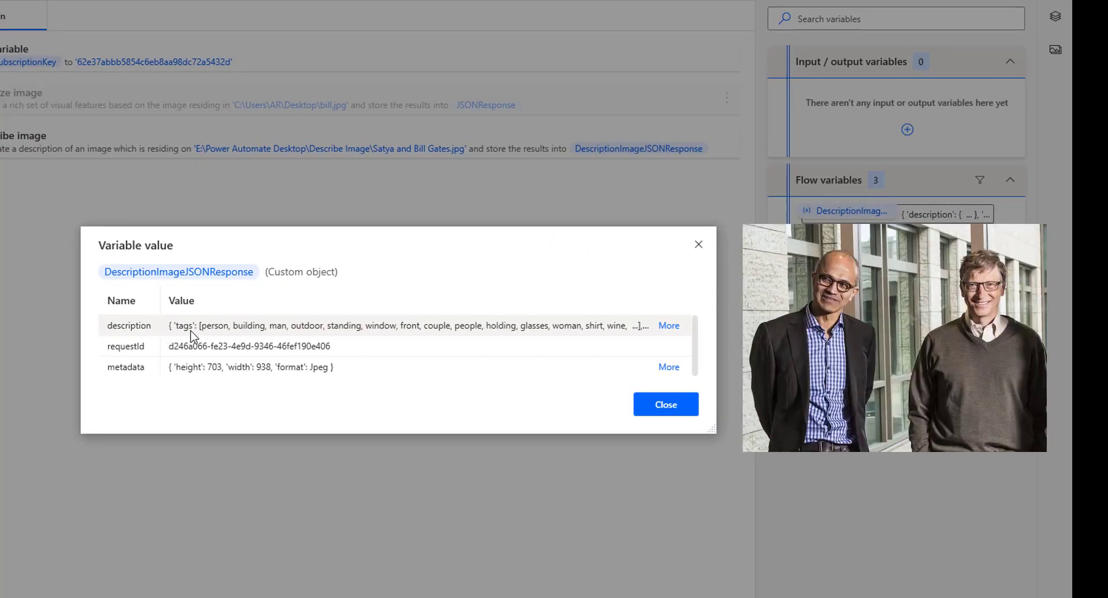
pyautogui.click(669, 325)
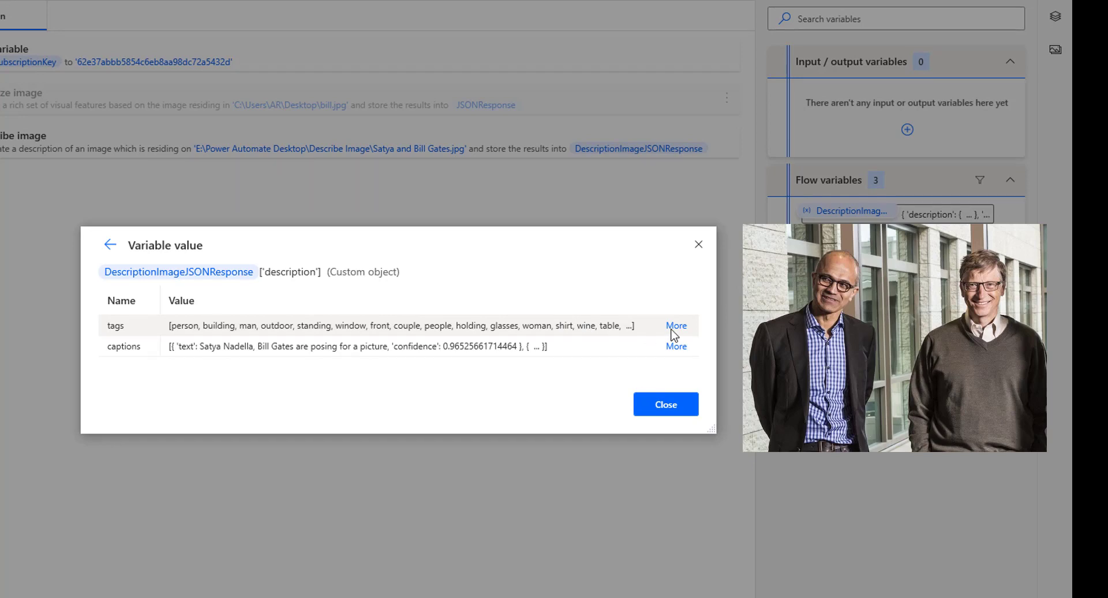
pyautogui.click(676, 325)
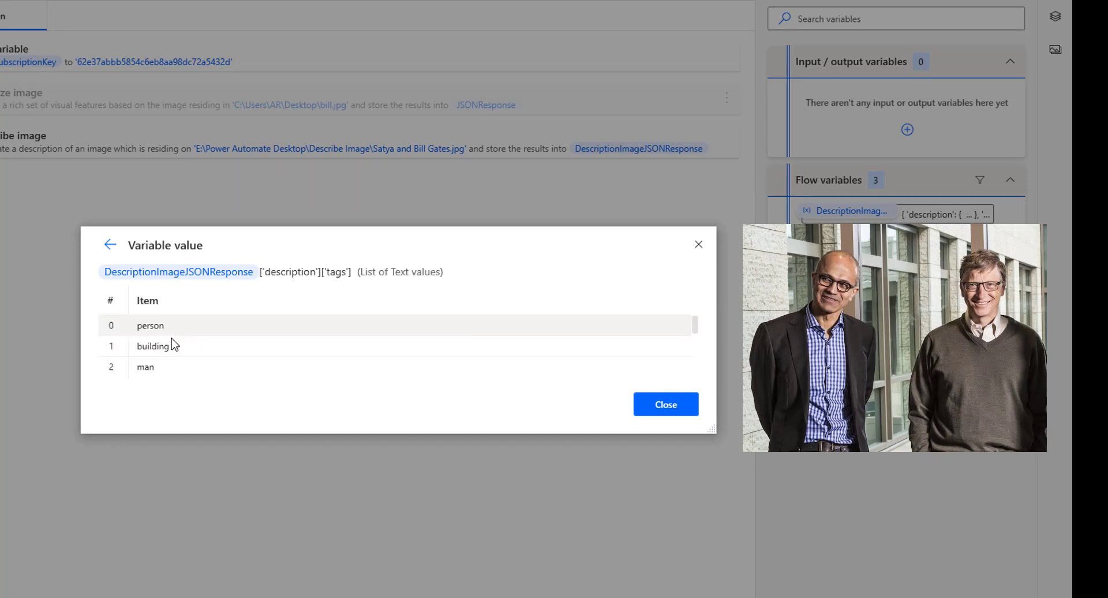
pyautogui.scroll(-1, 172, 342)
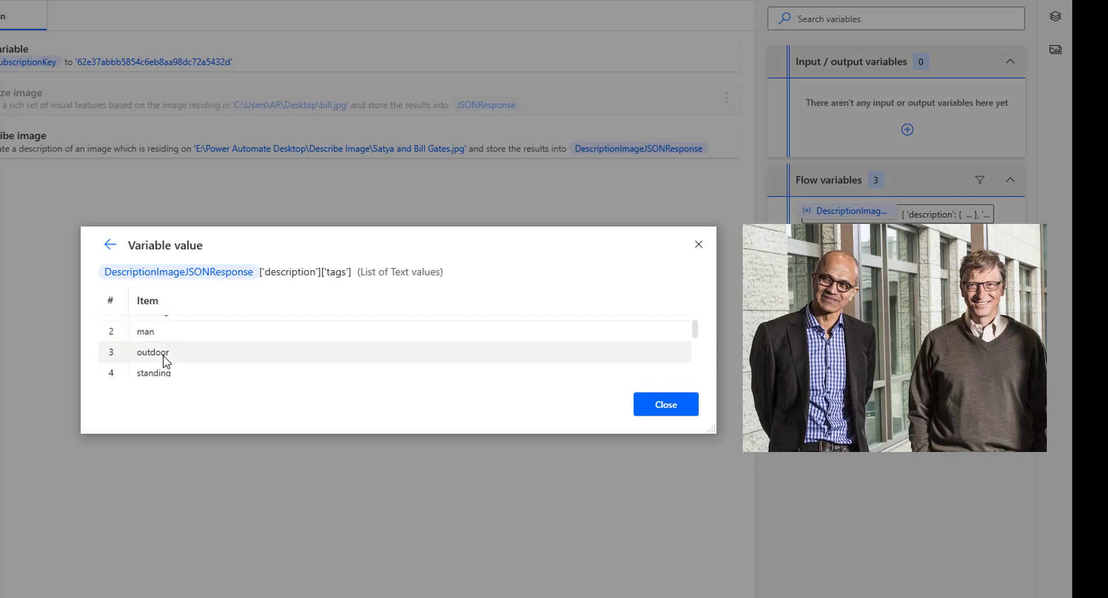
pyautogui.scroll(-1, 166, 361)
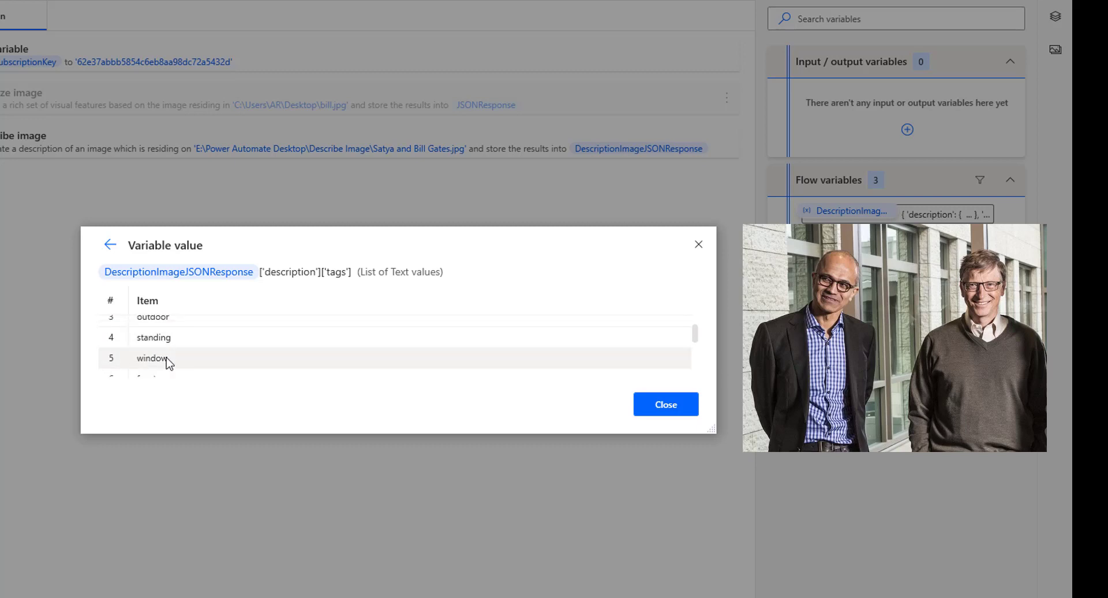
pyautogui.scroll(-2, 167, 362)
pyautogui.scroll(-2, 163, 349)
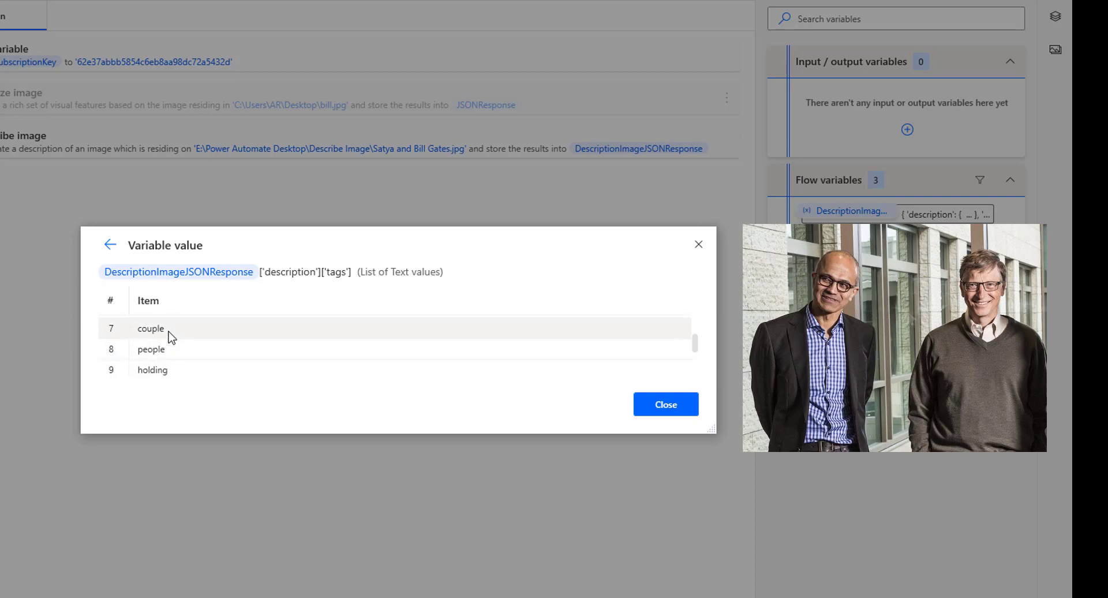
pyautogui.scroll(-2, 168, 360)
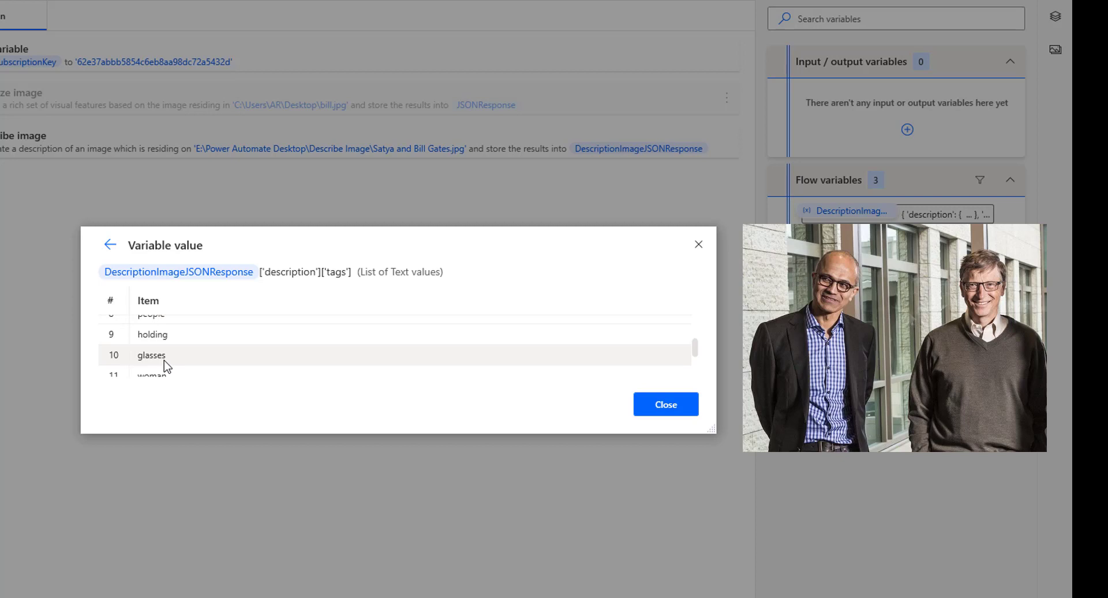
pyautogui.scroll(-1, 164, 364)
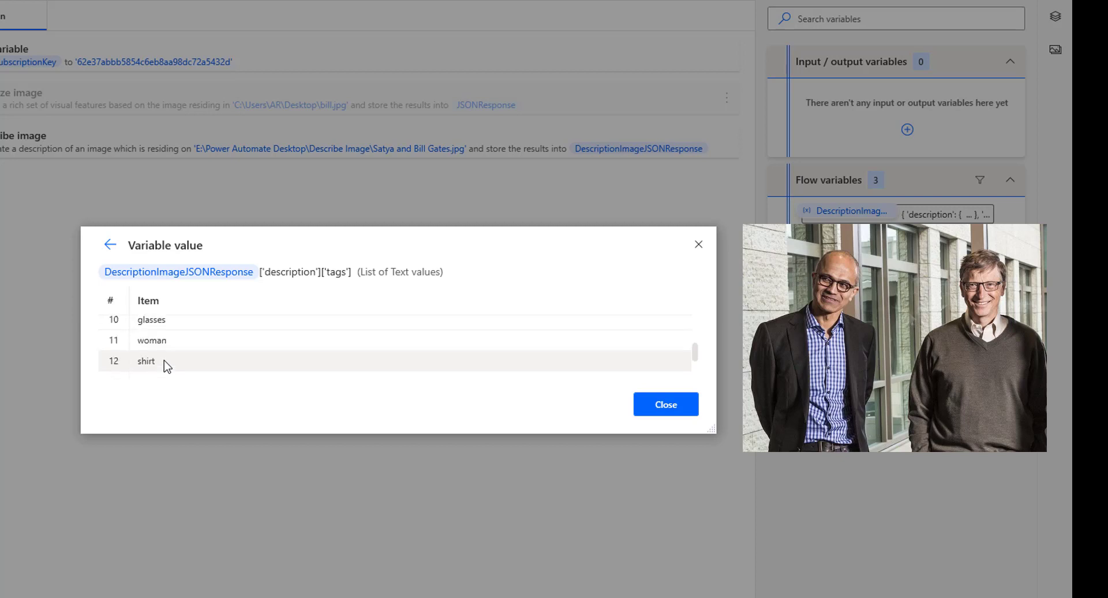
pyautogui.scroll(-3, 164, 360)
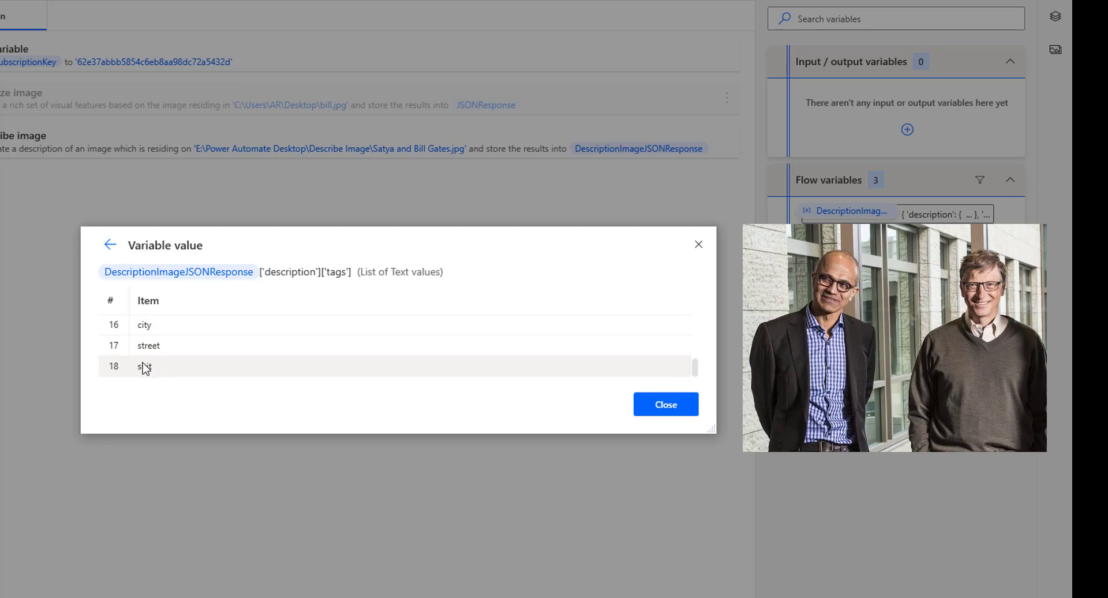
# - Examine the captions list and its confidence scores in the description, and close the variable value window
pyautogui.click(109, 246)
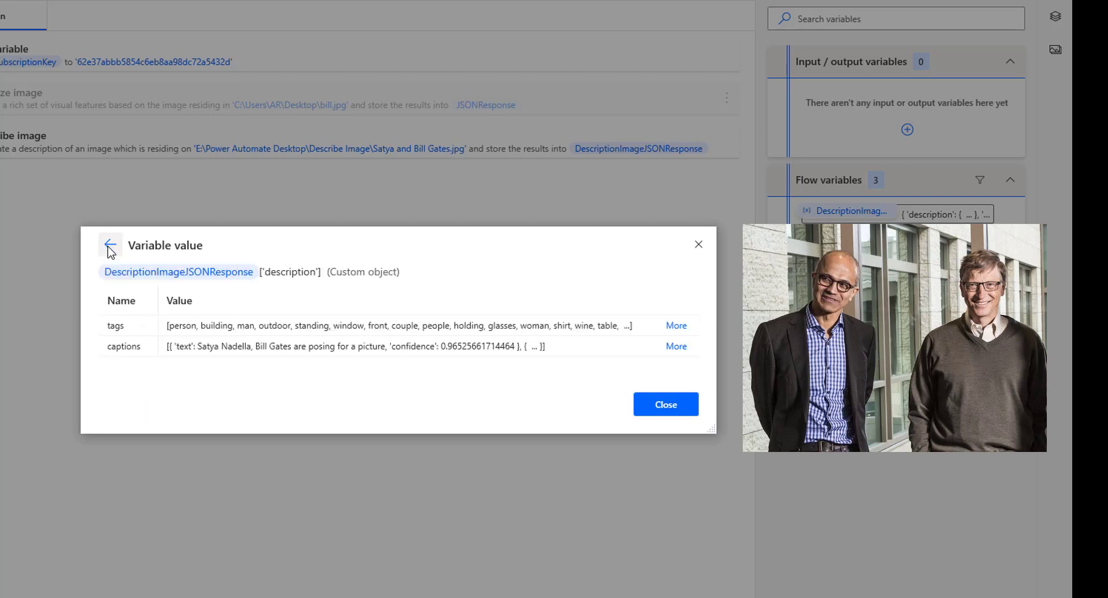
pyautogui.click(676, 346)
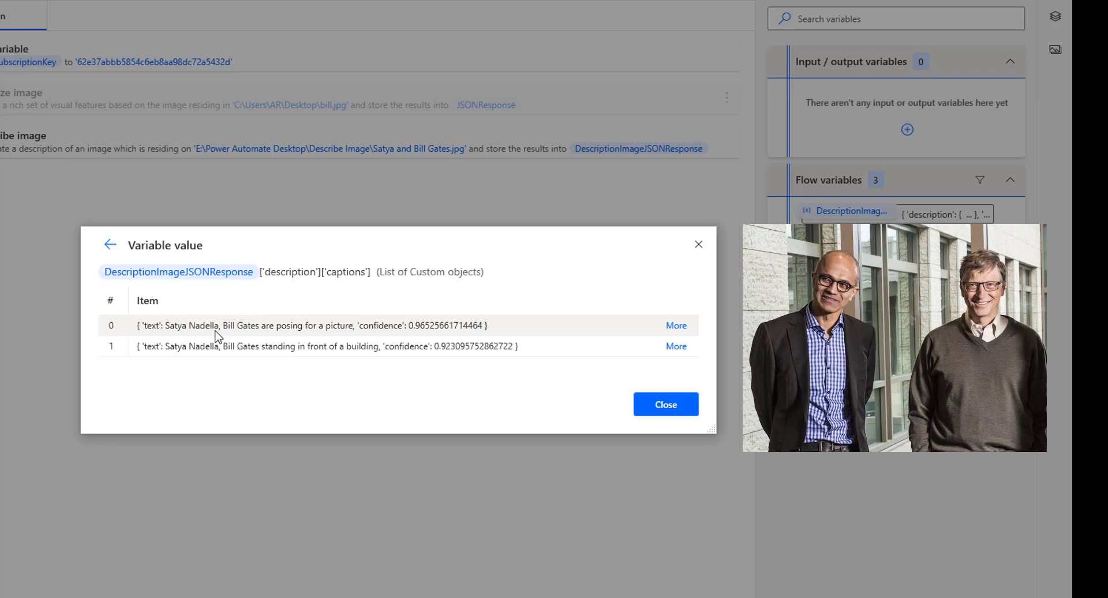
pyautogui.click(680, 402)
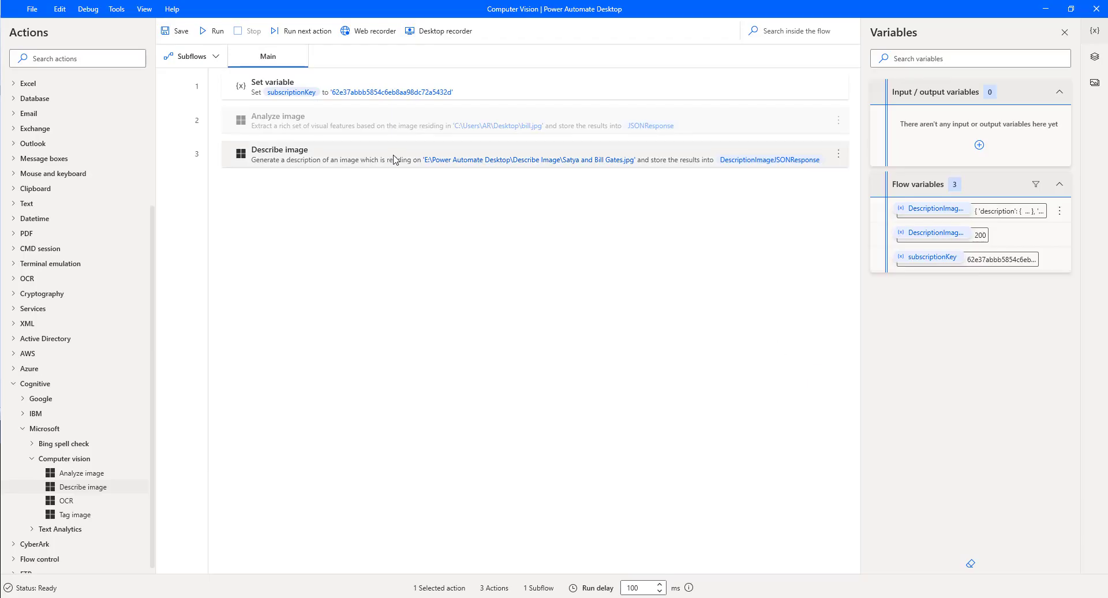
# - Open the Describe image action for editing and set its image source to From GCS
pyautogui.click(394, 159)
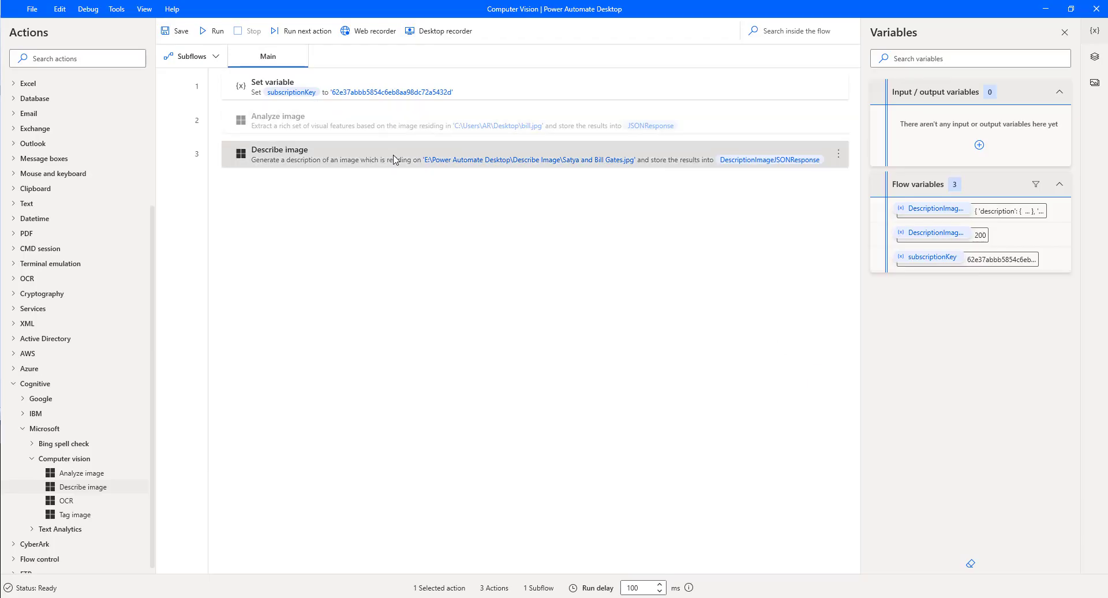
pyautogui.doubleClick(394, 160)
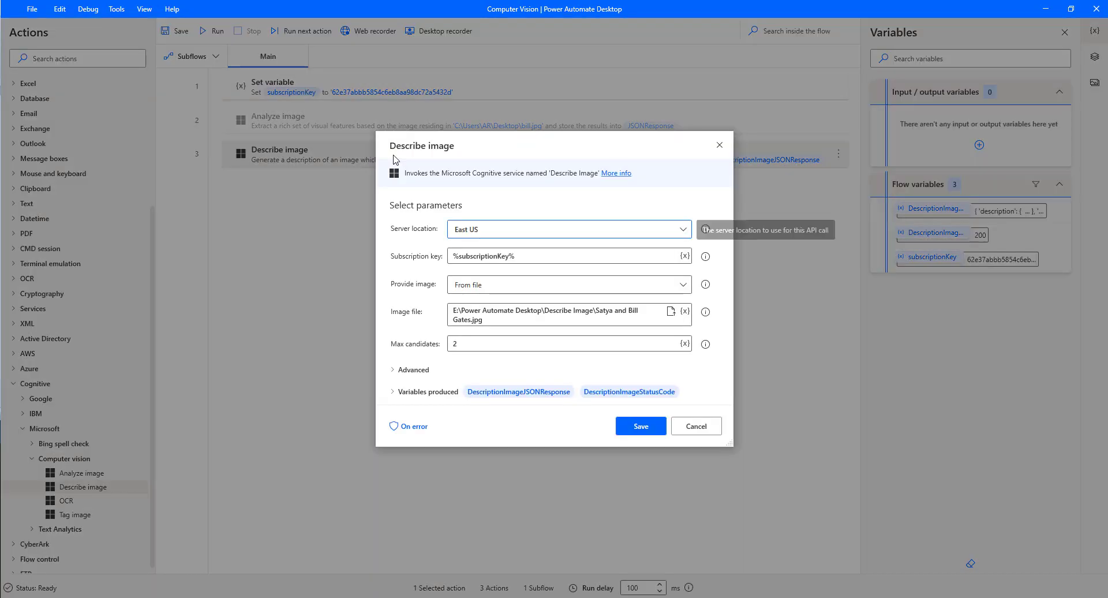
pyautogui.click(466, 289)
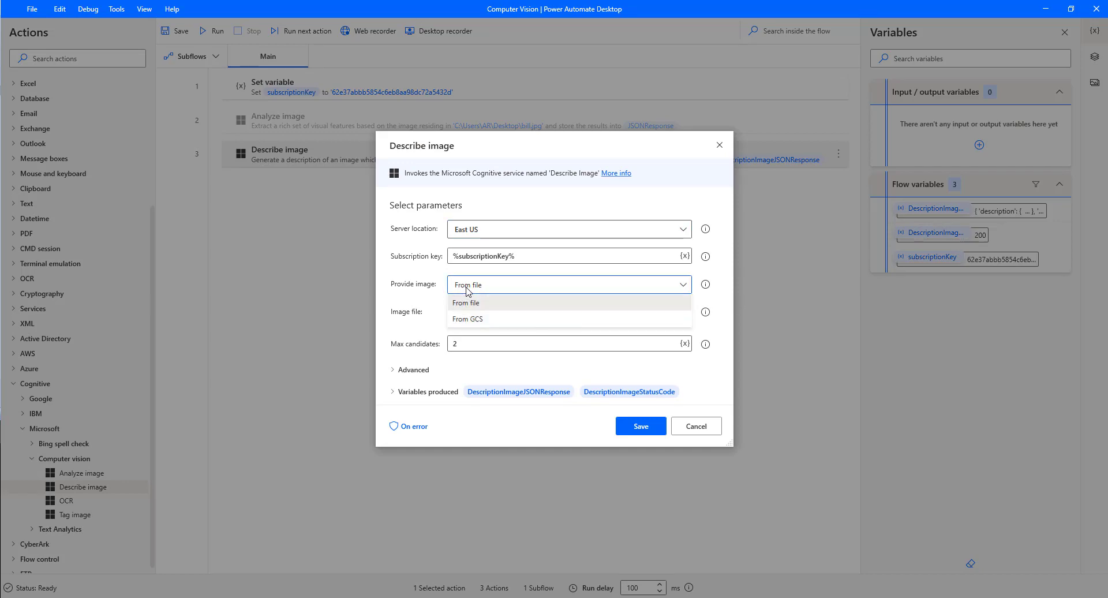
pyautogui.click(467, 319)
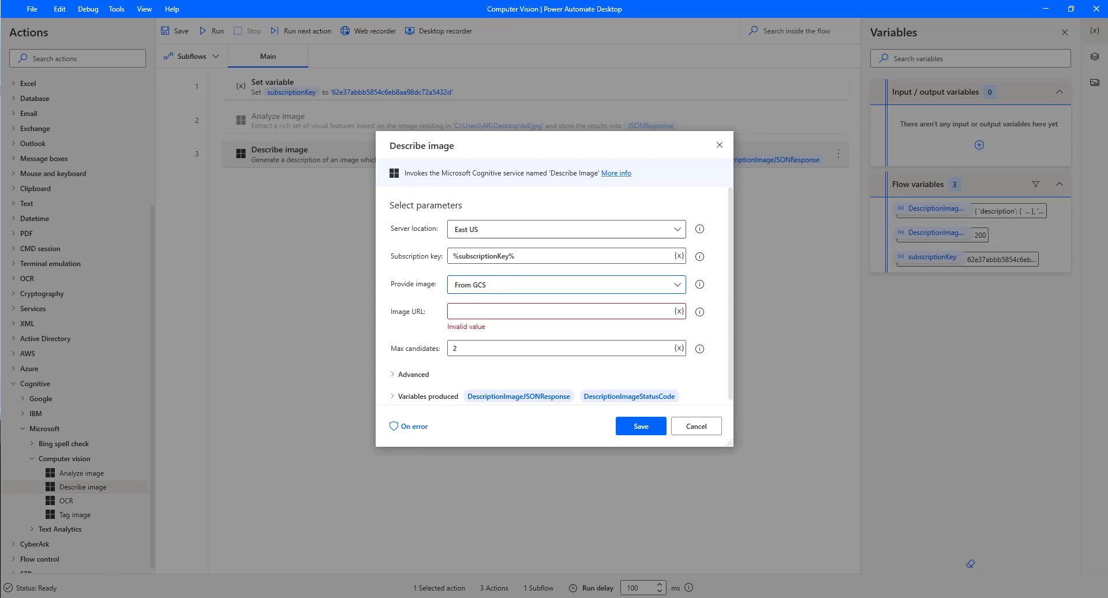
# - Switch to Chrome, copy the image address of the previewed Satya Nadella and Bill Gates photo, and return to Power Automate Desktop
pyautogui.hotkey('alt', 'Tab')
pyautogui.click(101, 10)
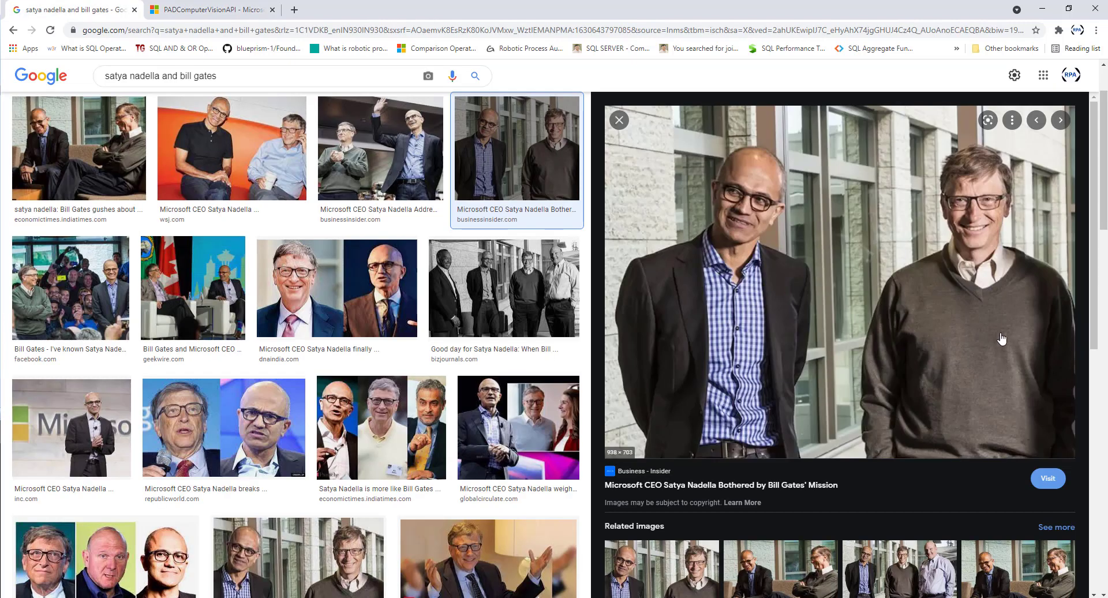
pyautogui.rightClick(844, 235)
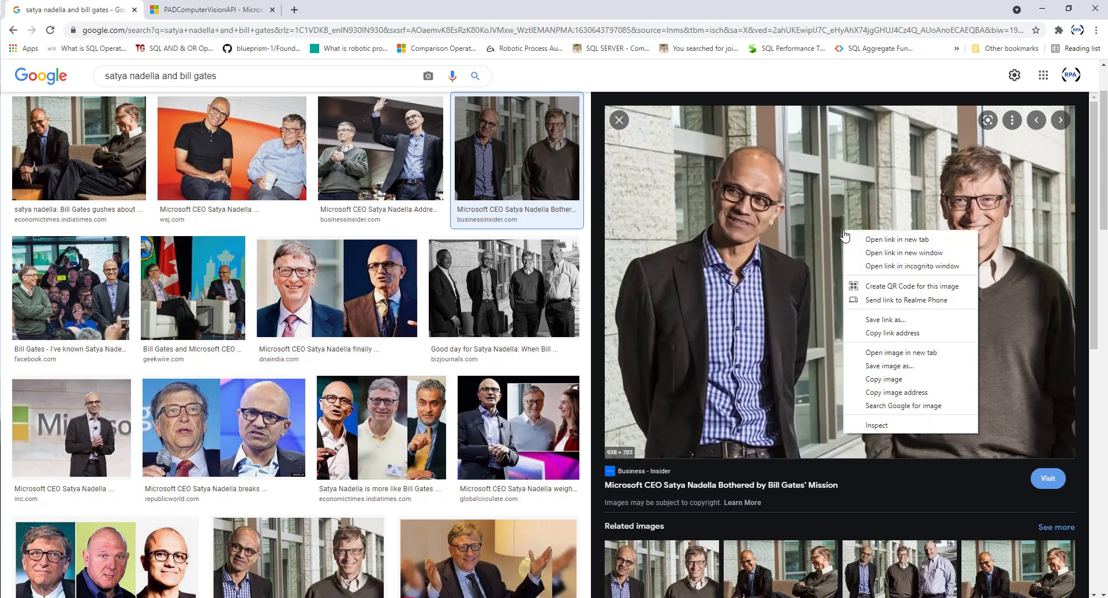
pyautogui.click(898, 392)
pyautogui.hotkey('alt', 'Tab')
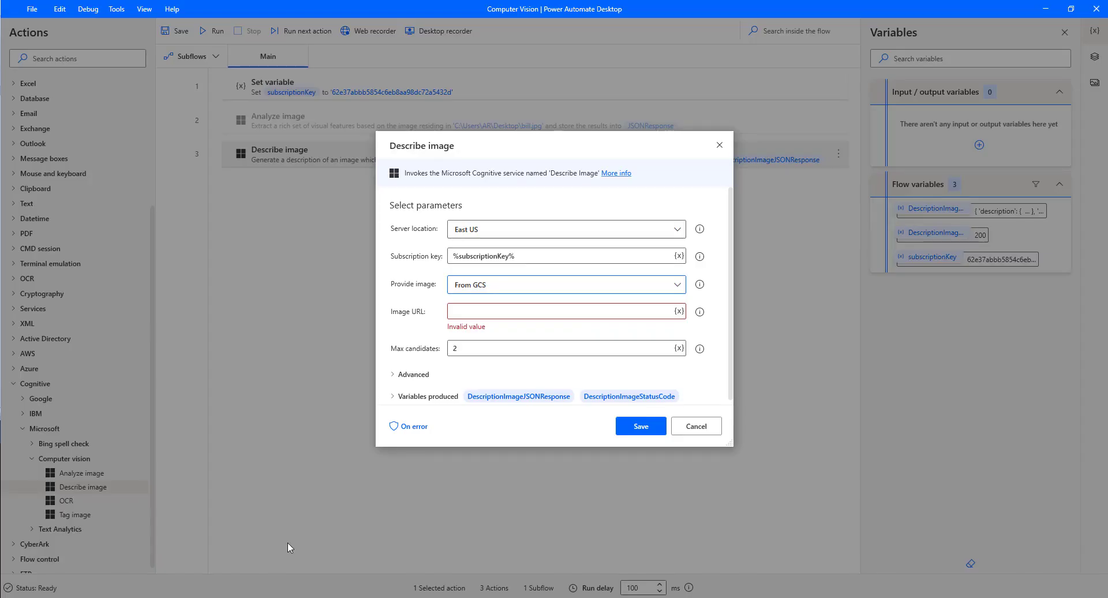
pyautogui.rightClick(492, 315)
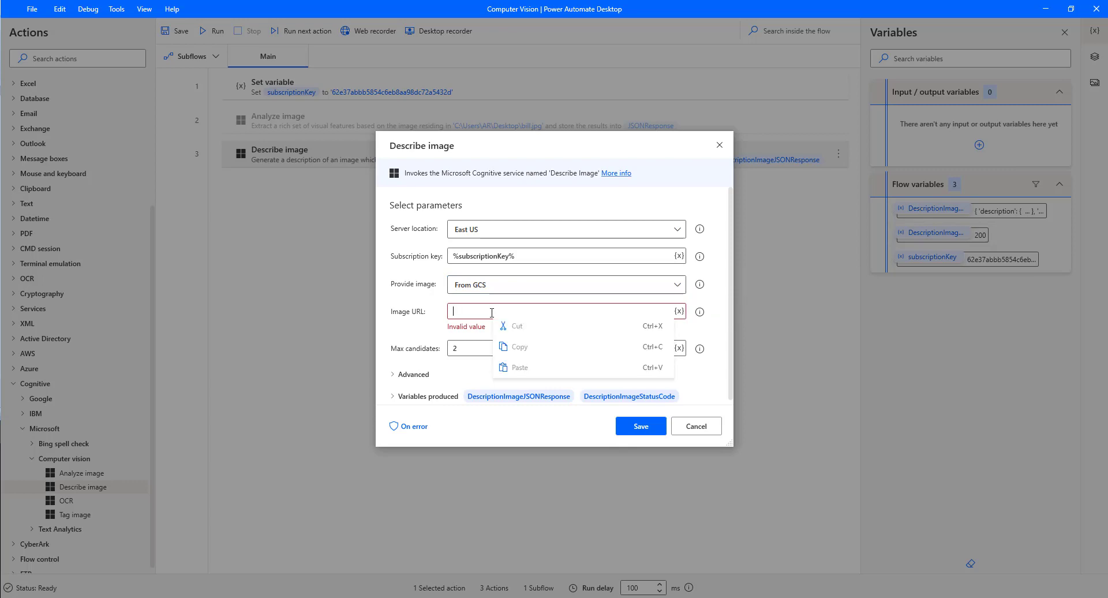
pyautogui.click(562, 370)
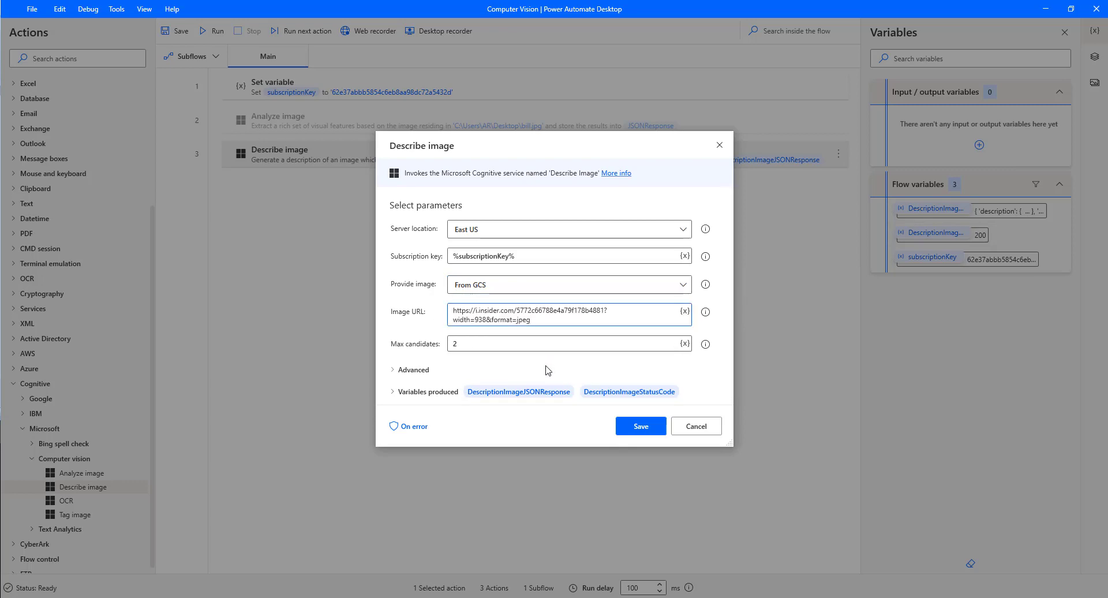
pyautogui.click(639, 427)
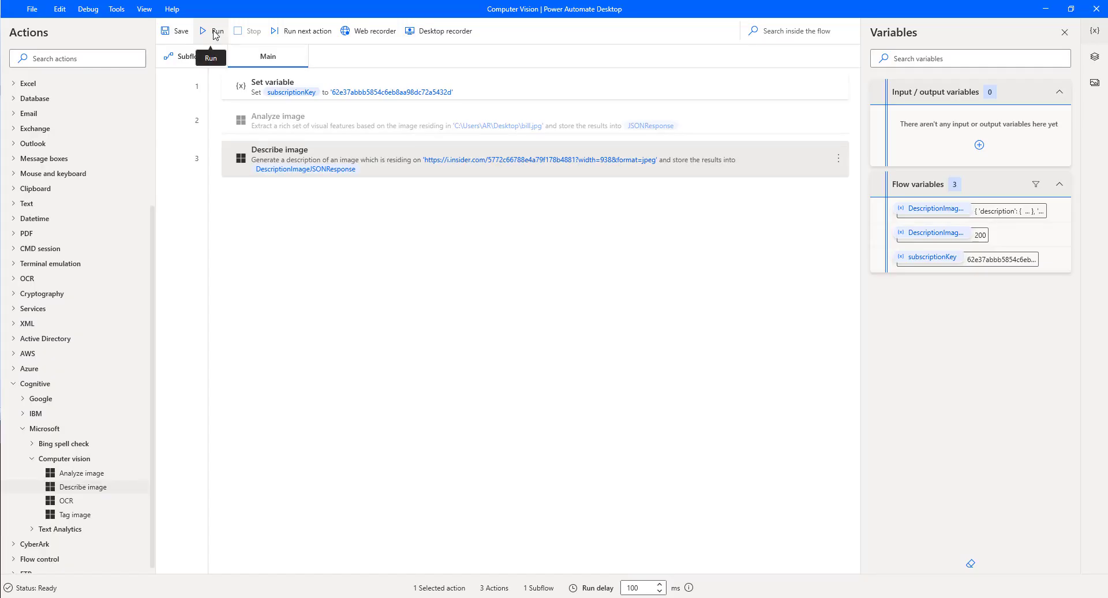
# - Run the flow with the image URL, inspect the captions in DescriptionImageJSONResponse, and close the value window
pyautogui.click(213, 31)
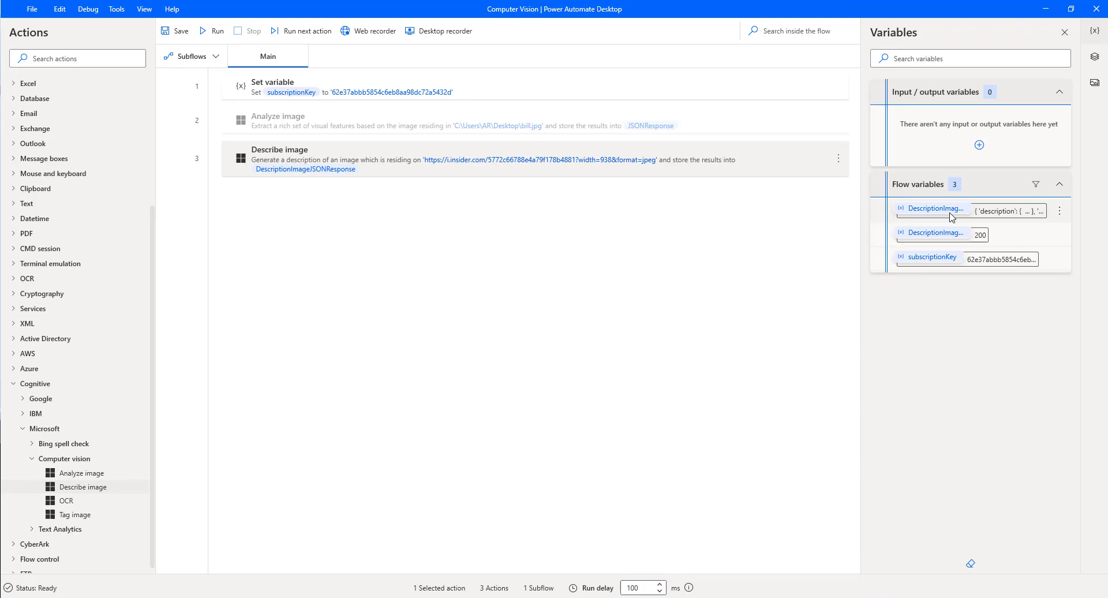
pyautogui.doubleClick(951, 217)
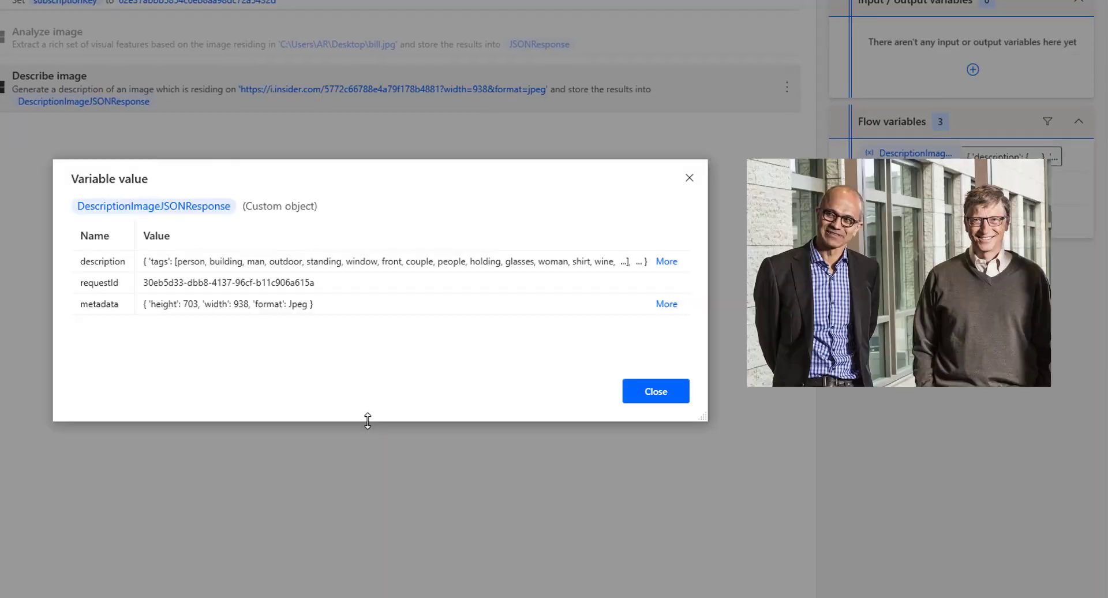
pyautogui.click(666, 261)
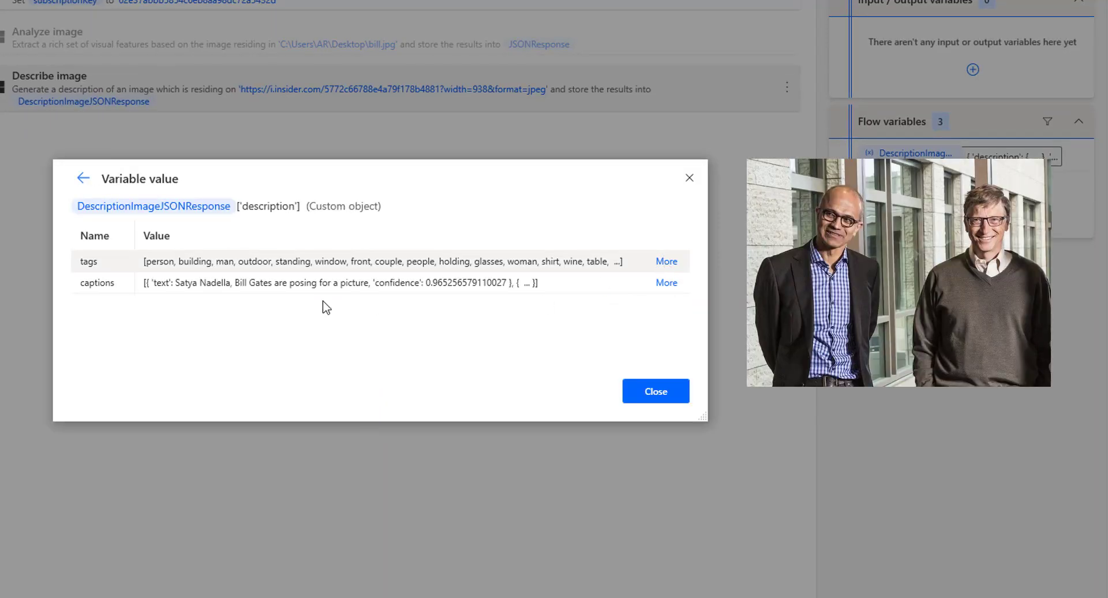
pyautogui.click(671, 285)
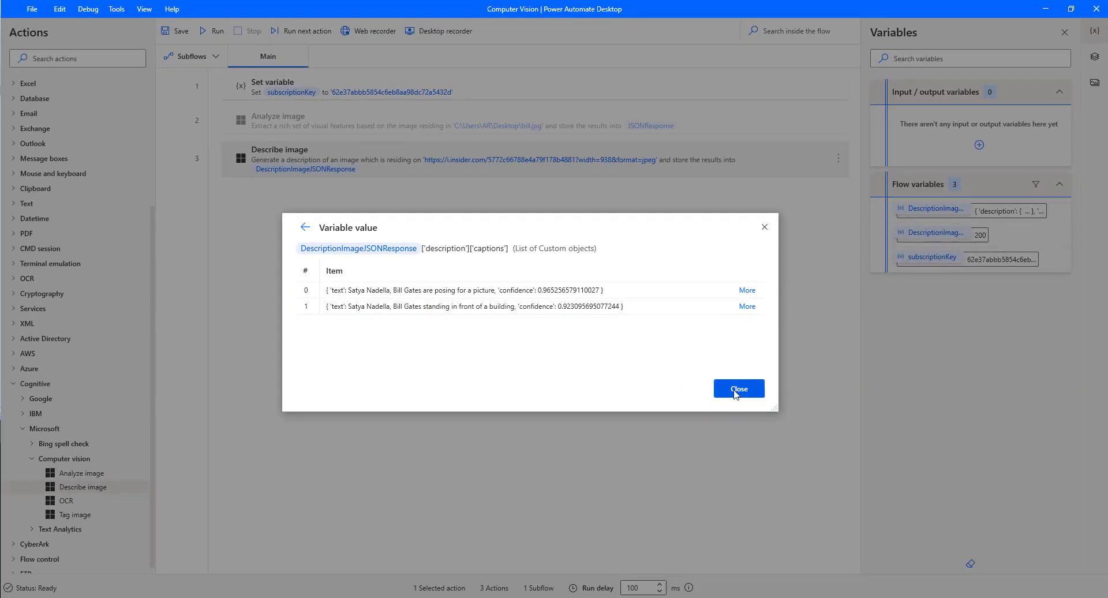
pyautogui.click(735, 394)
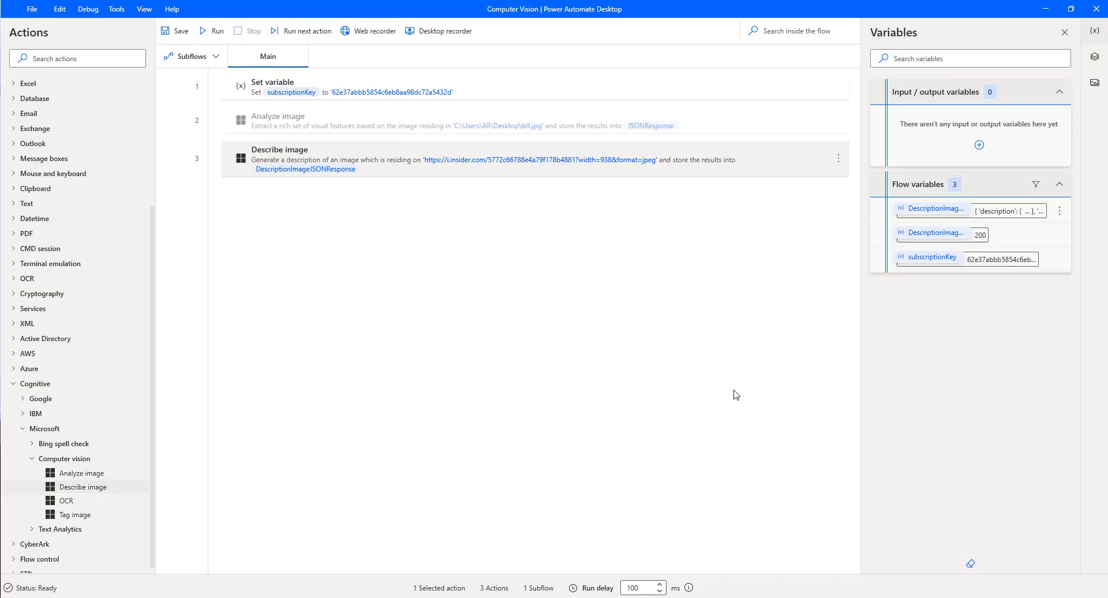
# - In Chrome, copy the image address of the "Microsoft CEO Satya Nadella Addresses Bill Gates Controversy" photo, and switch back to Power Automate Desktop
pyautogui.click(115, 596)
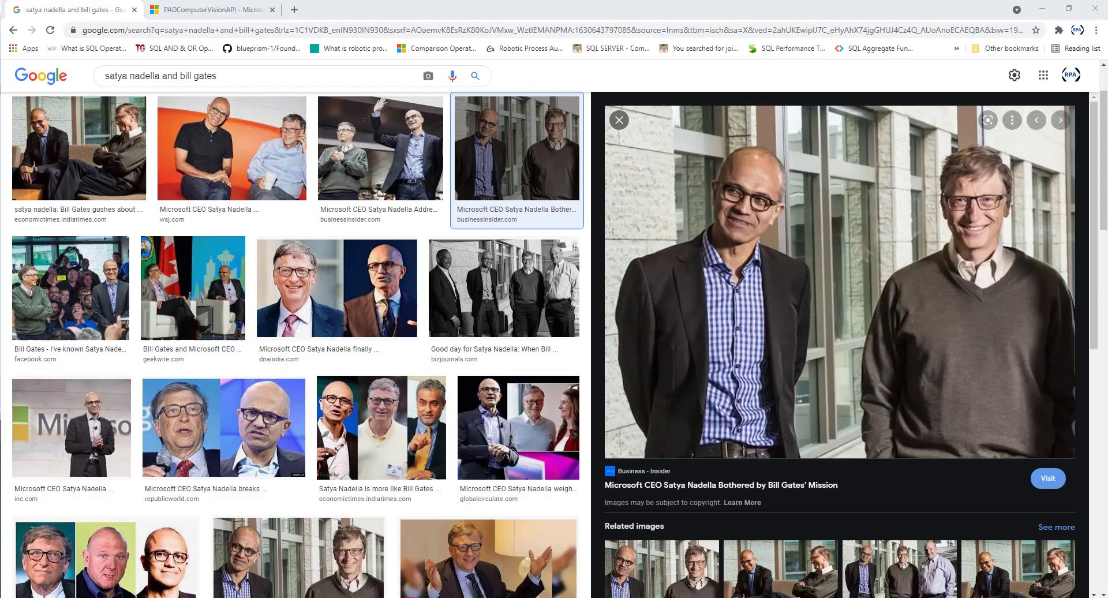
pyautogui.click(485, 298)
pyautogui.click(381, 153)
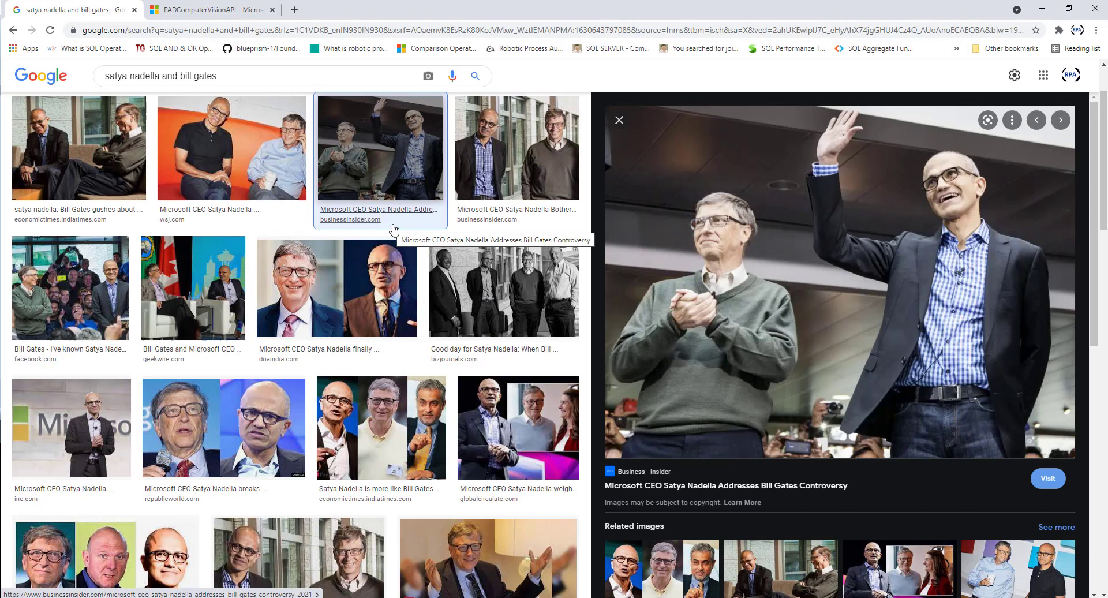
pyautogui.rightClick(669, 282)
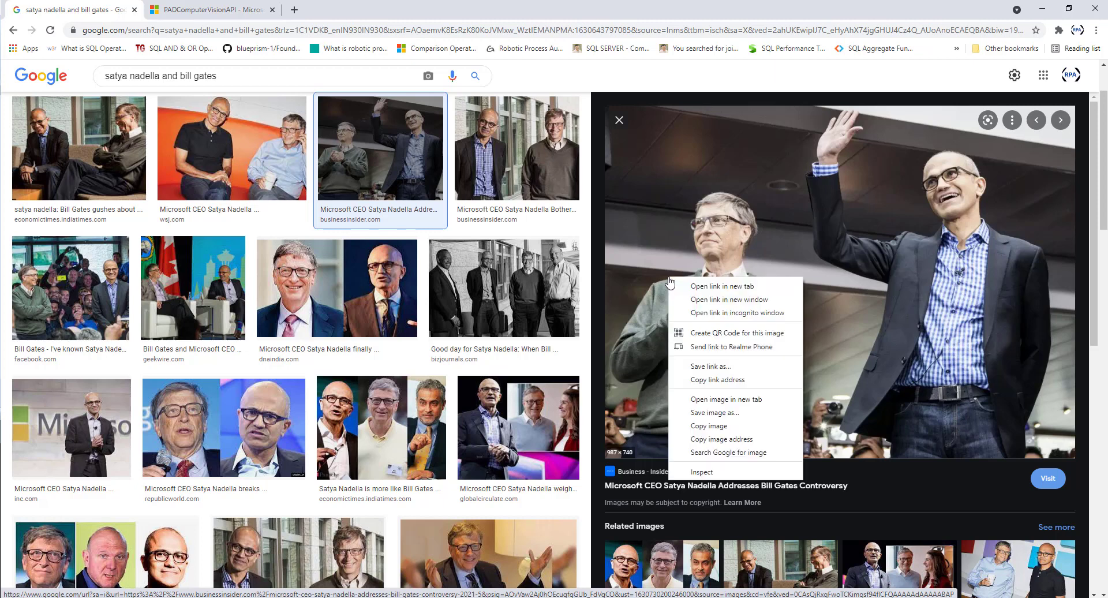
pyautogui.click(727, 439)
pyautogui.click(196, 548)
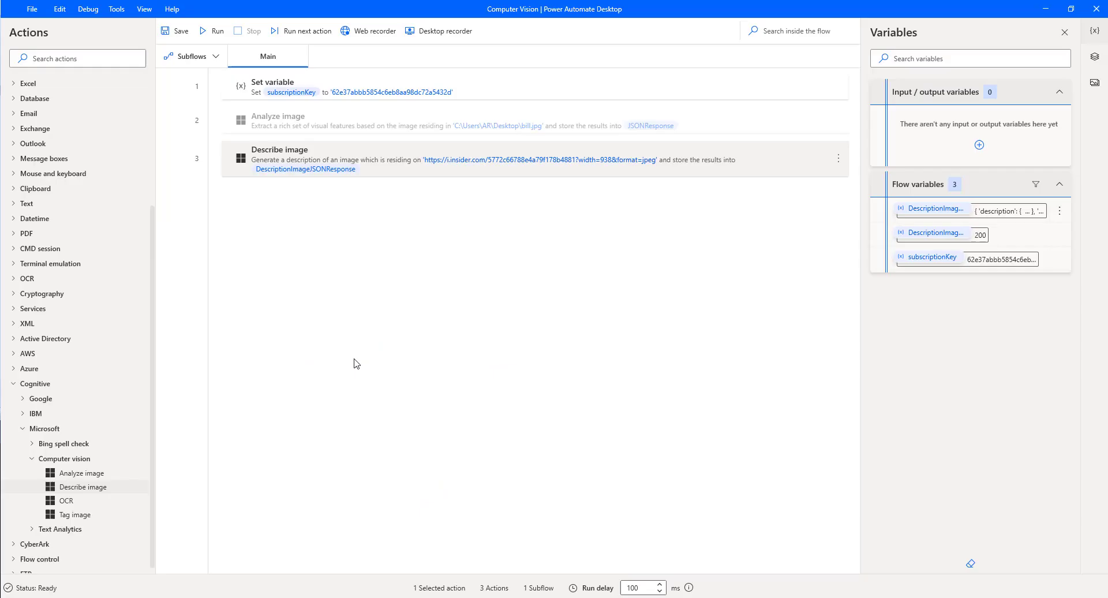
pyautogui.doubleClick(403, 159)
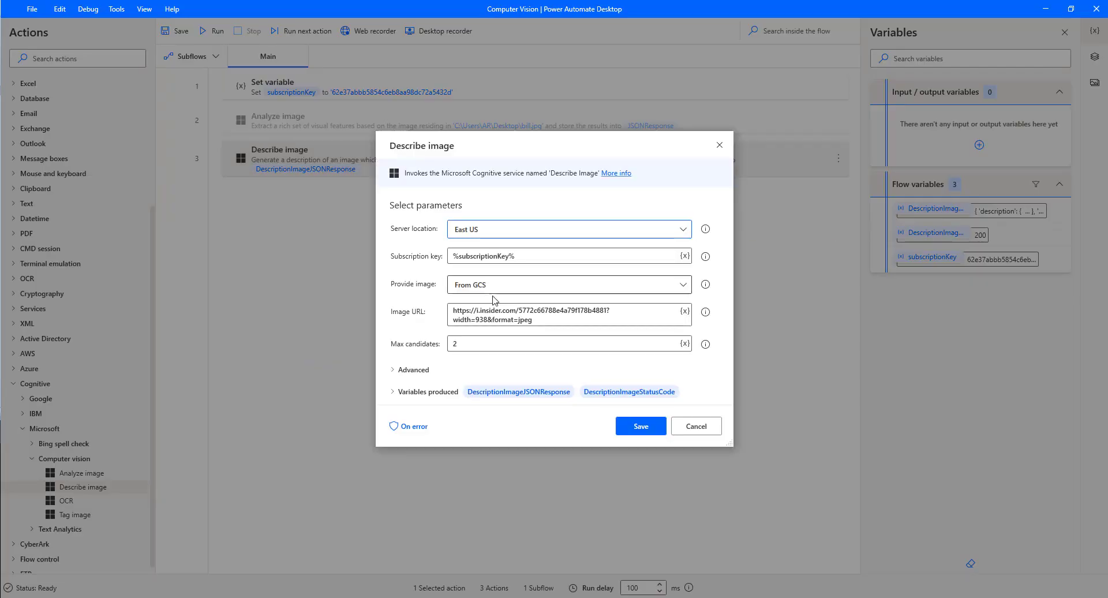
pyautogui.moveTo(543, 319); pyautogui.dragTo(439, 319)
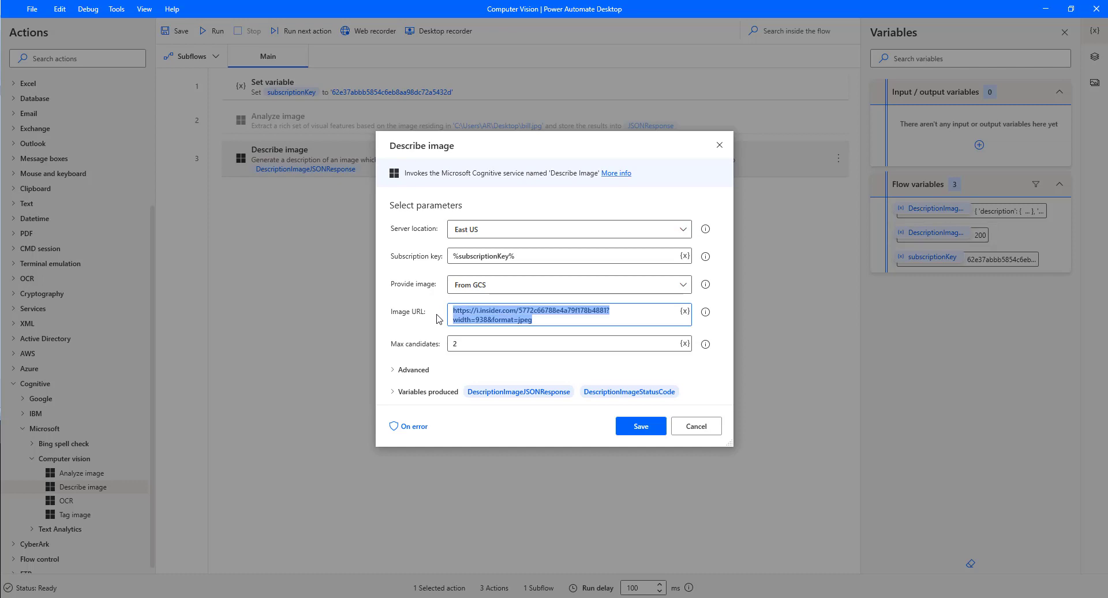
pyautogui.hotkey('ctrl', 'v')
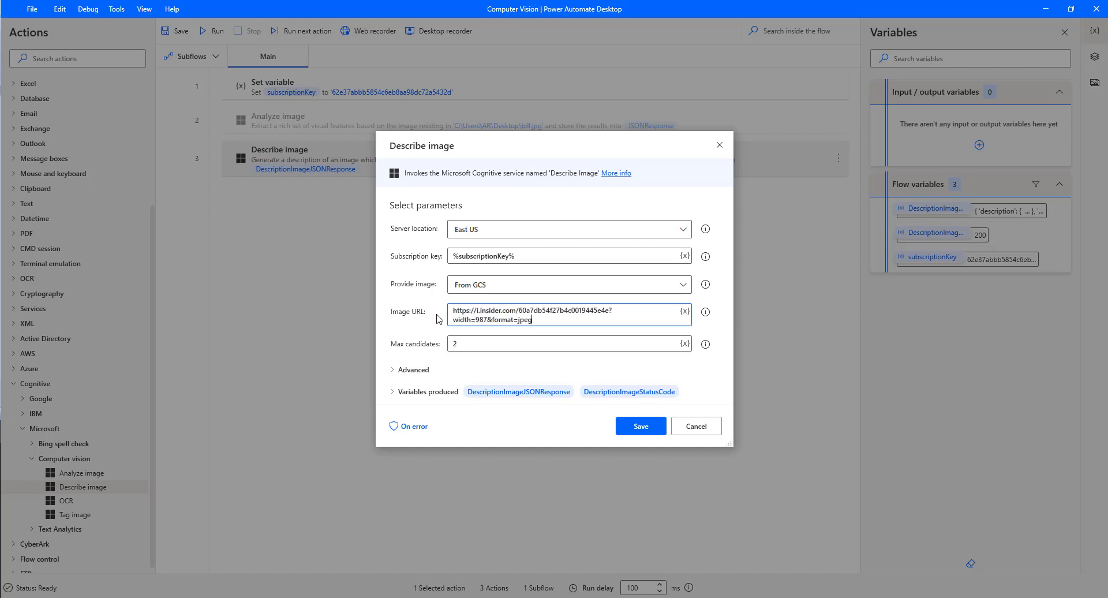
pyautogui.click(639, 428)
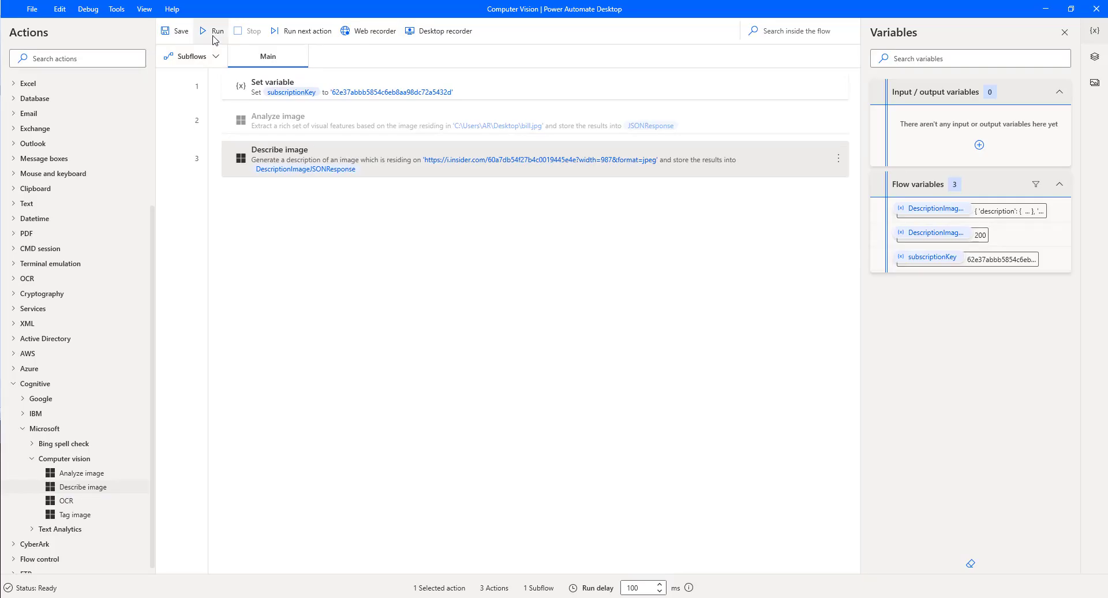
# - Run the flow with the new image URL, inspect the description captions in DescriptionImageJSONResponse, and close the value window
pyautogui.click(213, 36)
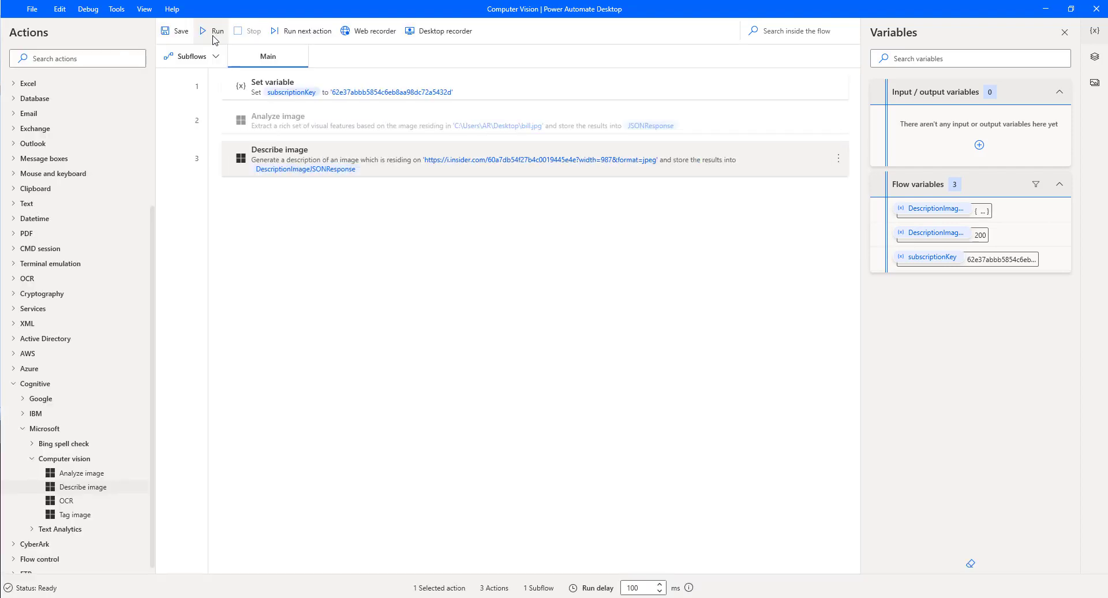
pyautogui.doubleClick(958, 212)
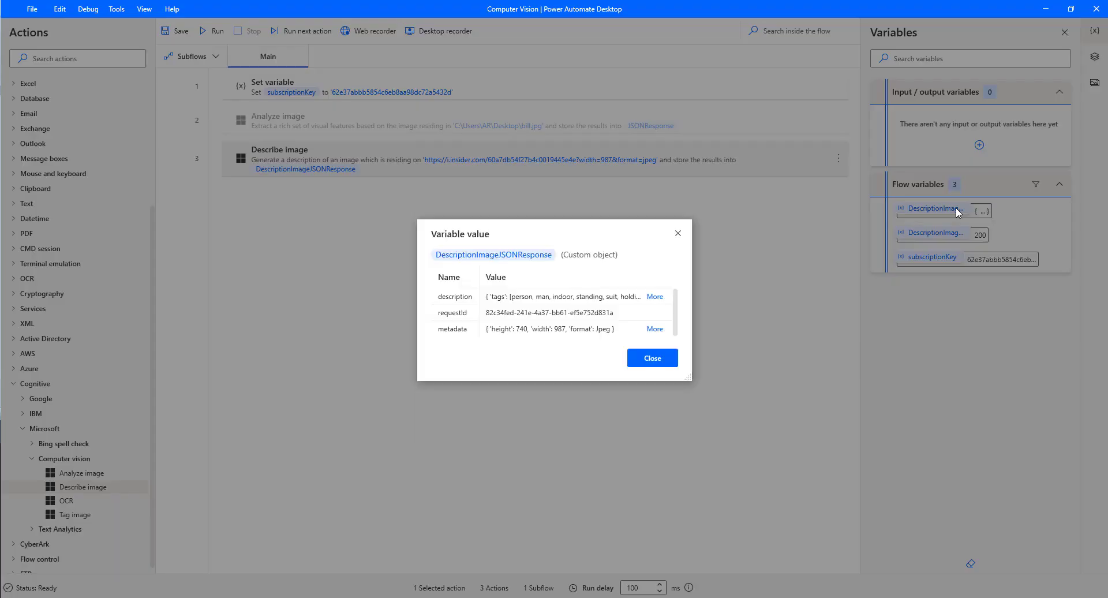
pyautogui.click(660, 297)
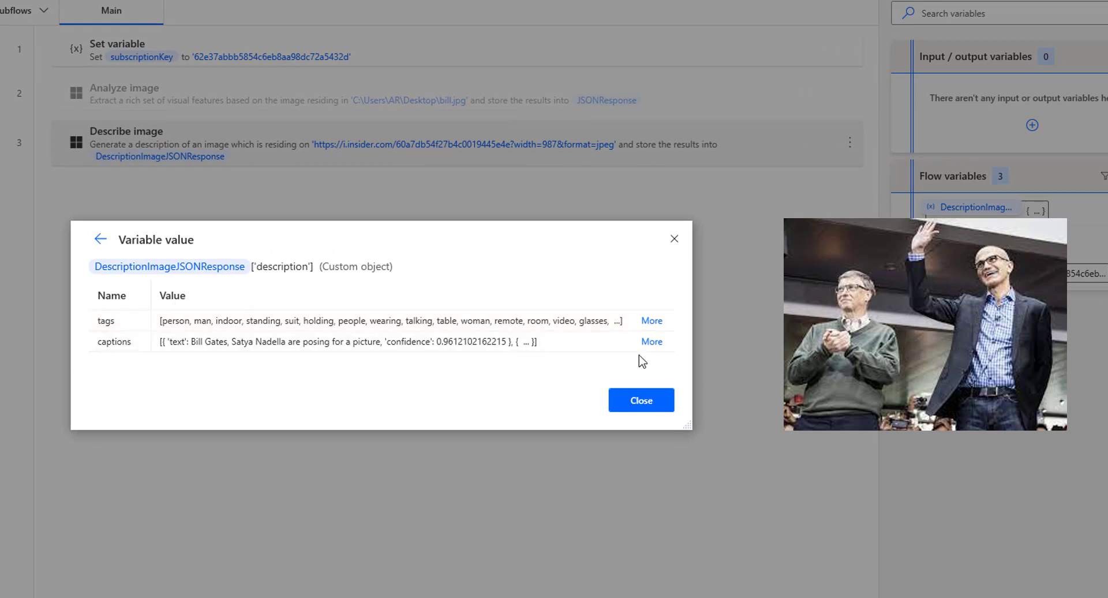
pyautogui.click(653, 344)
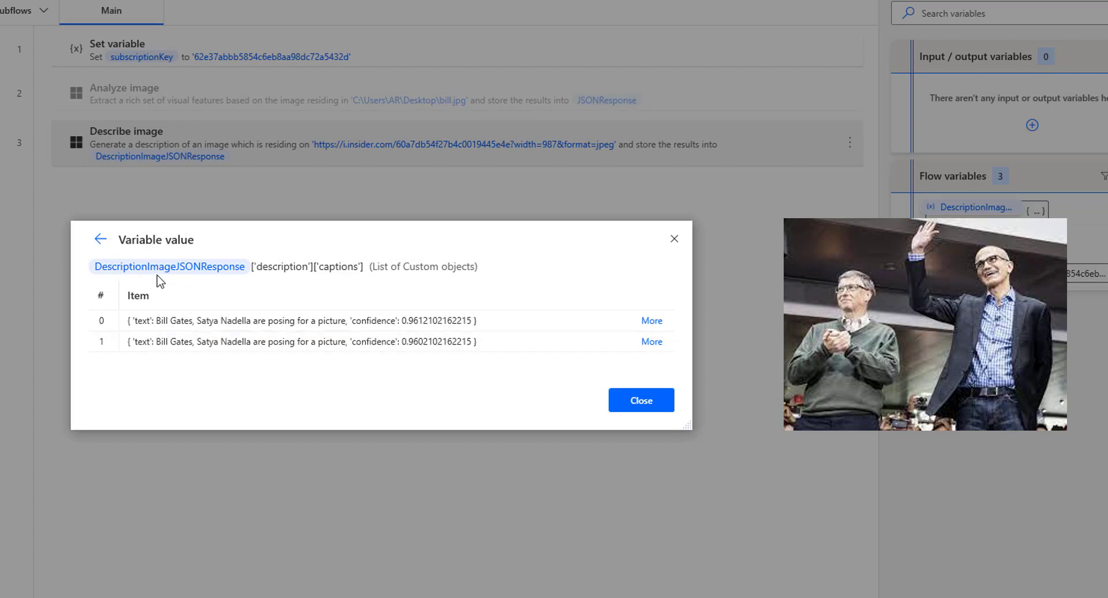
pyautogui.click(674, 238)
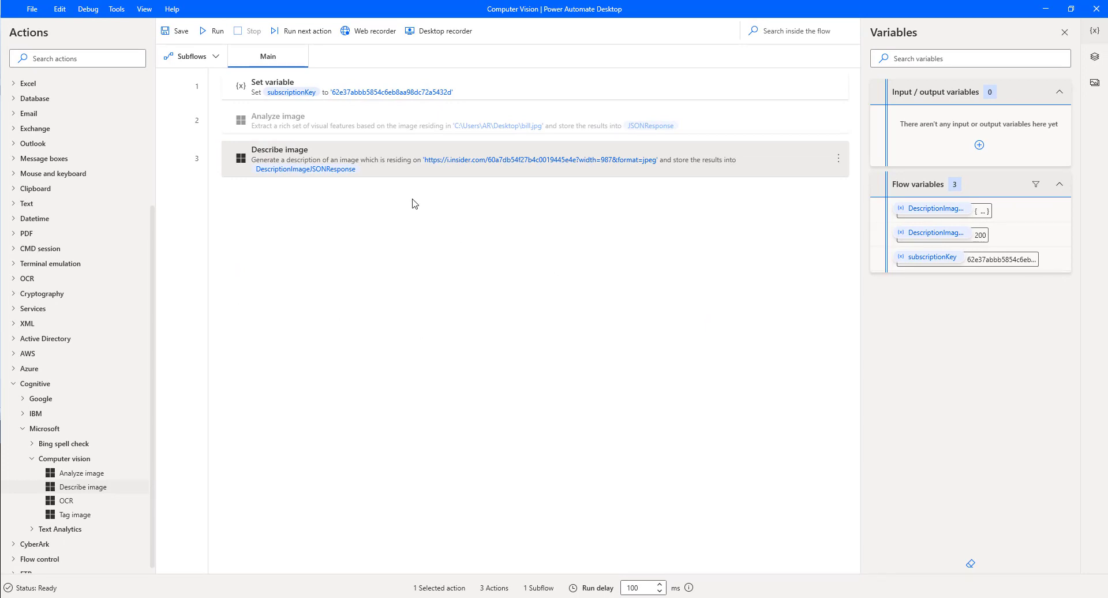
# - Add a For each loop after the Describe image action with %DescriptionImageJSONResponse% as the value to iterate, and save it
pyautogui.click(37, 58)
pyautogui.write('for each')
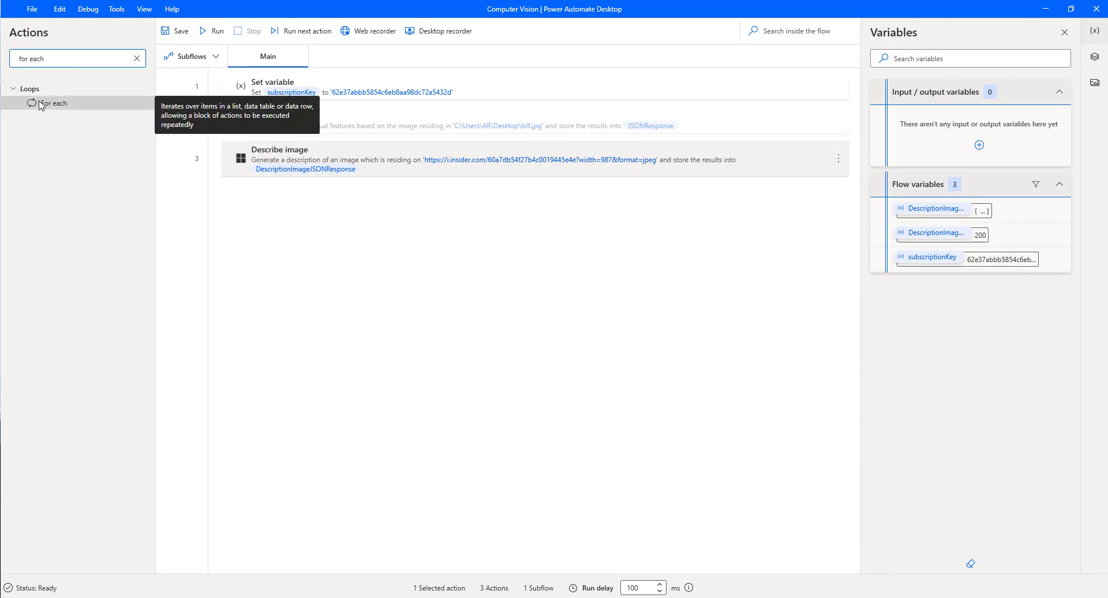
pyautogui.moveTo(40, 104); pyautogui.dragTo(278, 216)
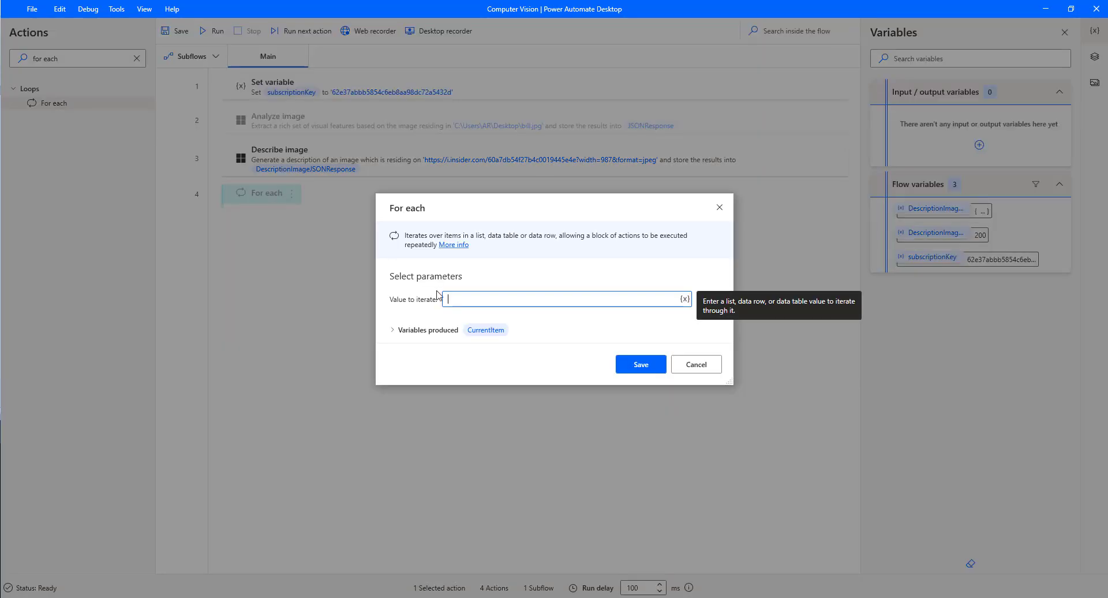
pyautogui.click(685, 300)
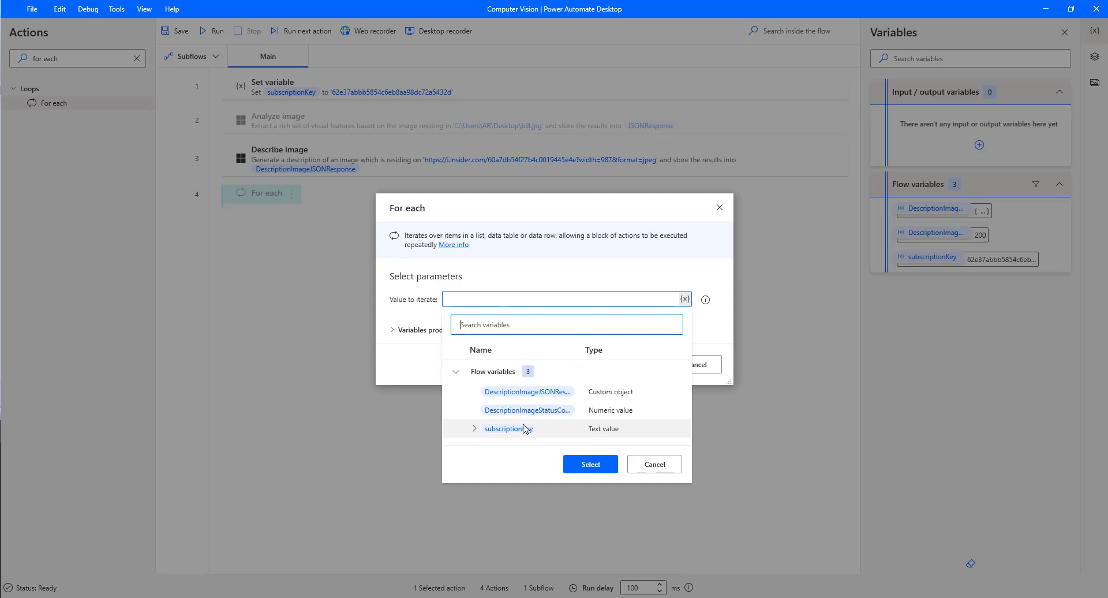
pyautogui.doubleClick(518, 393)
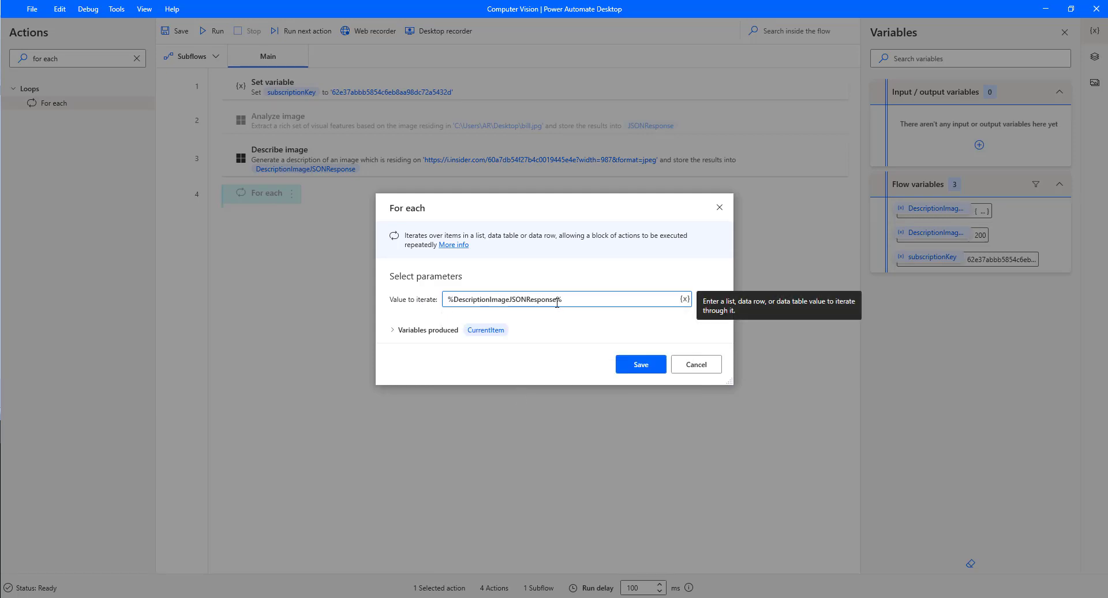
pyautogui.click(643, 367)
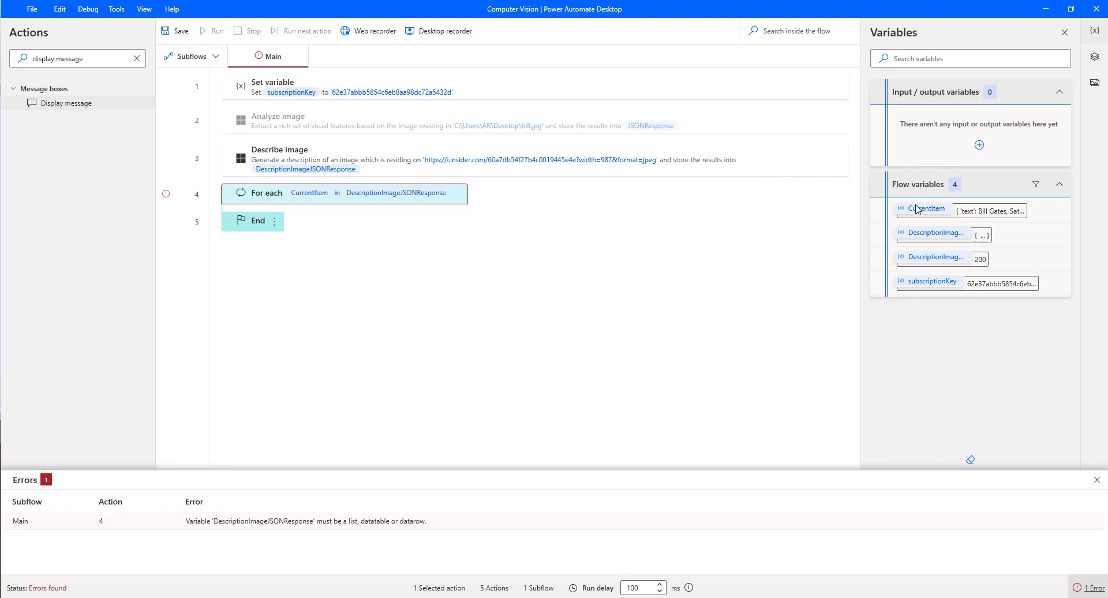
# - Examine the path to the captions list inside DescriptionImageJSONResponse in a widened value window, and close it
pyautogui.doubleClick(927, 234)
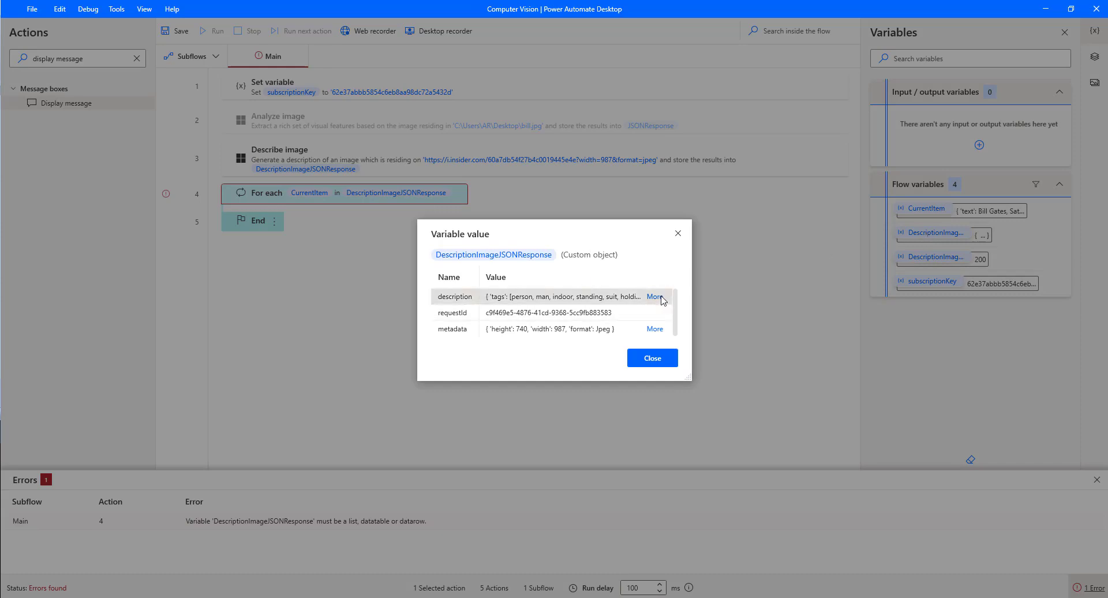
pyautogui.click(658, 297)
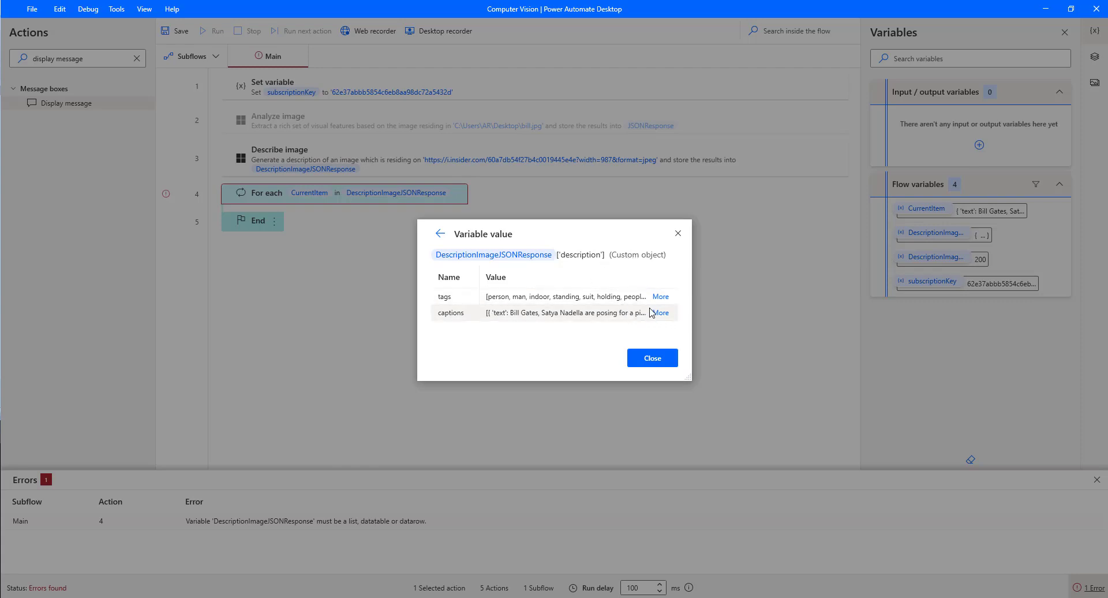
pyautogui.click(661, 313)
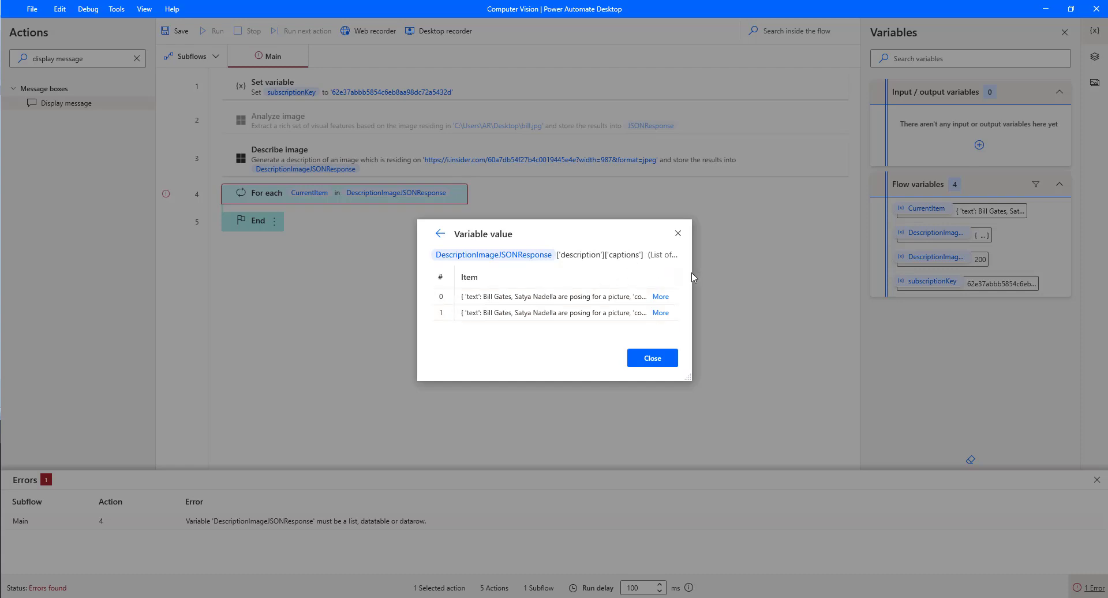
pyautogui.moveTo(694, 278); pyautogui.dragTo(766, 274)
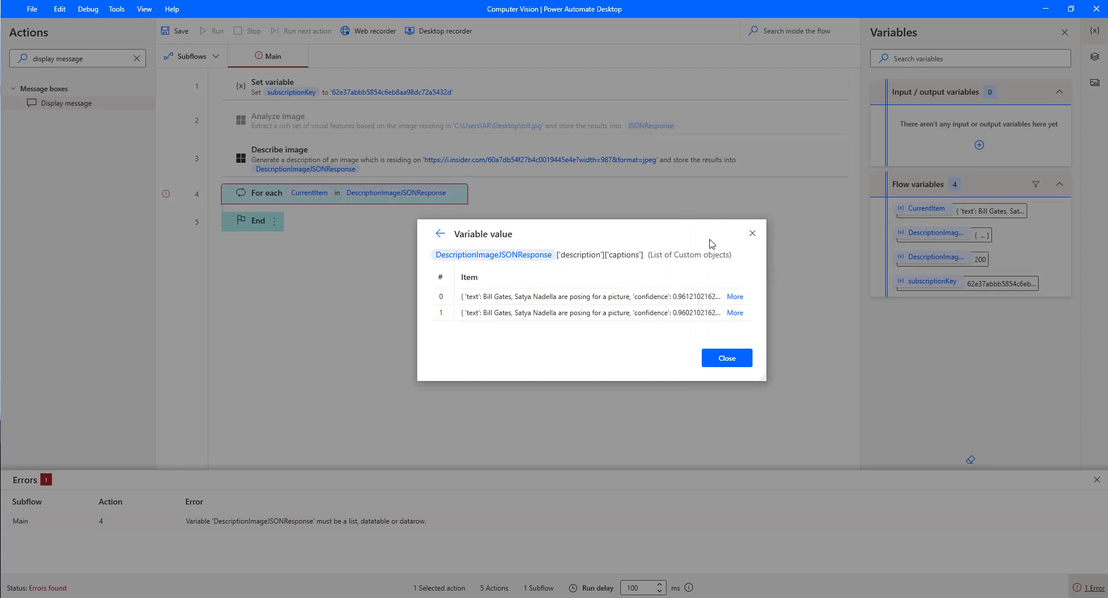
pyautogui.moveTo(711, 243); pyautogui.dragTo(673, 246)
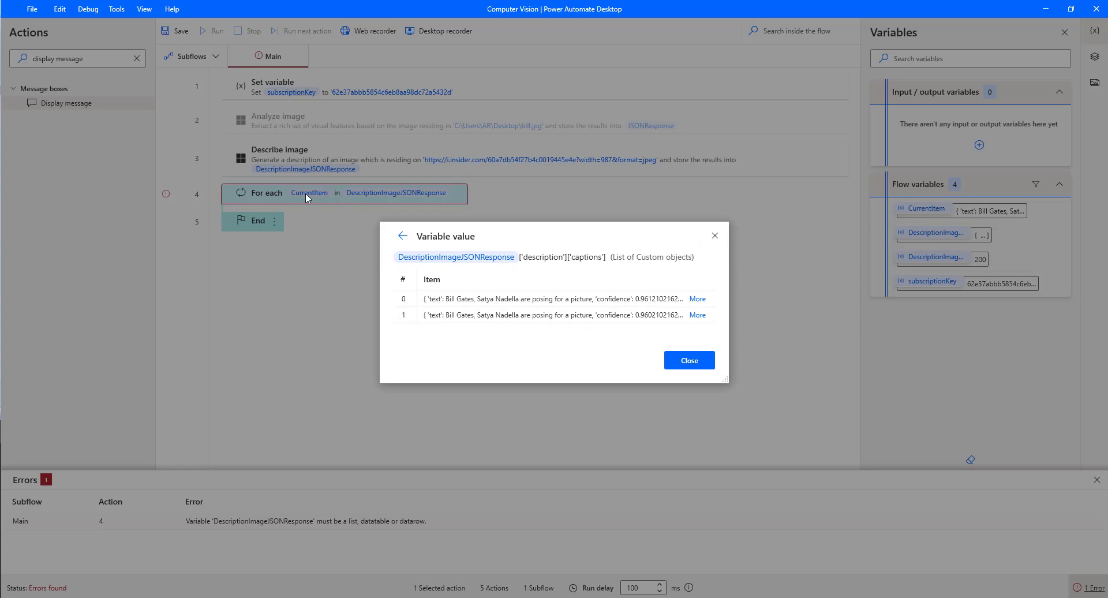
pyautogui.click(690, 361)
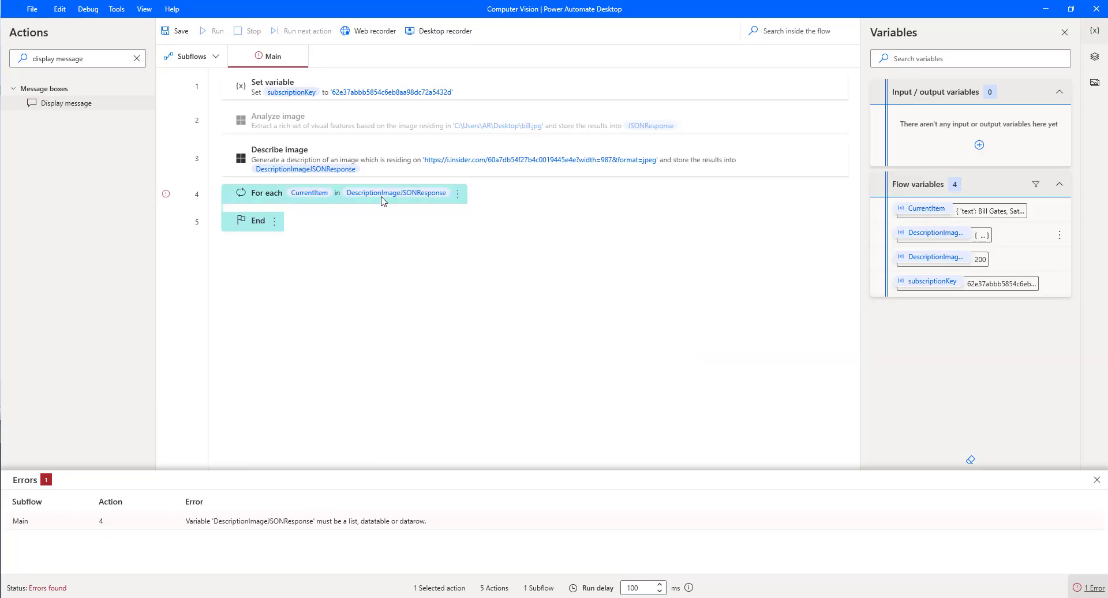
# - Change the For each loop's value to iterate to %DescriptionImageJSONResponse['description']['captions']% and save the action
pyautogui.doubleClick(381, 199)
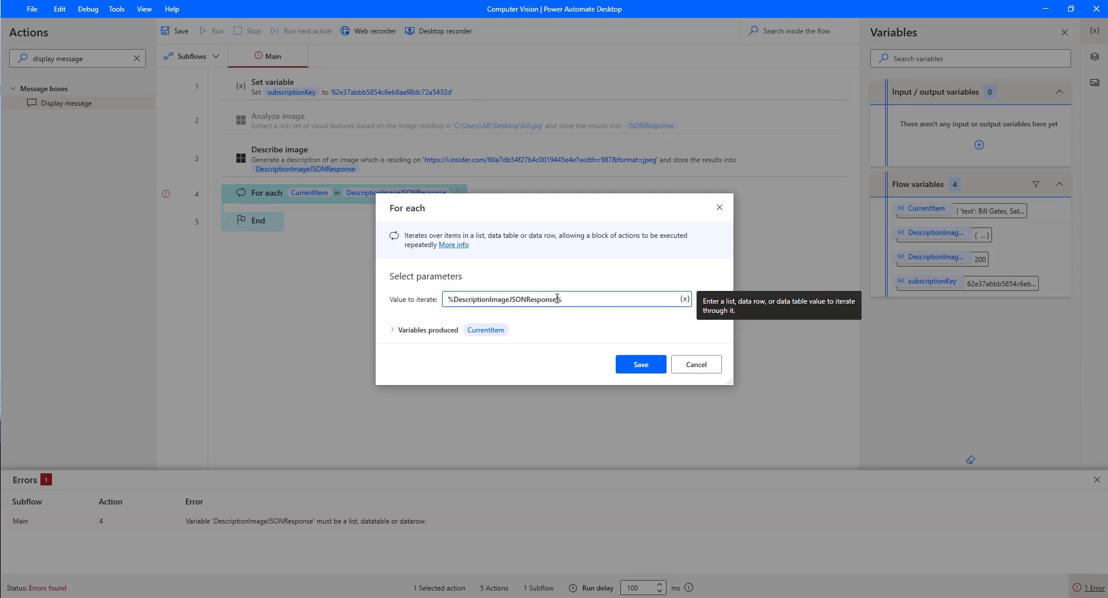
pyautogui.click(557, 299)
pyautogui.write("['description']['captions']")
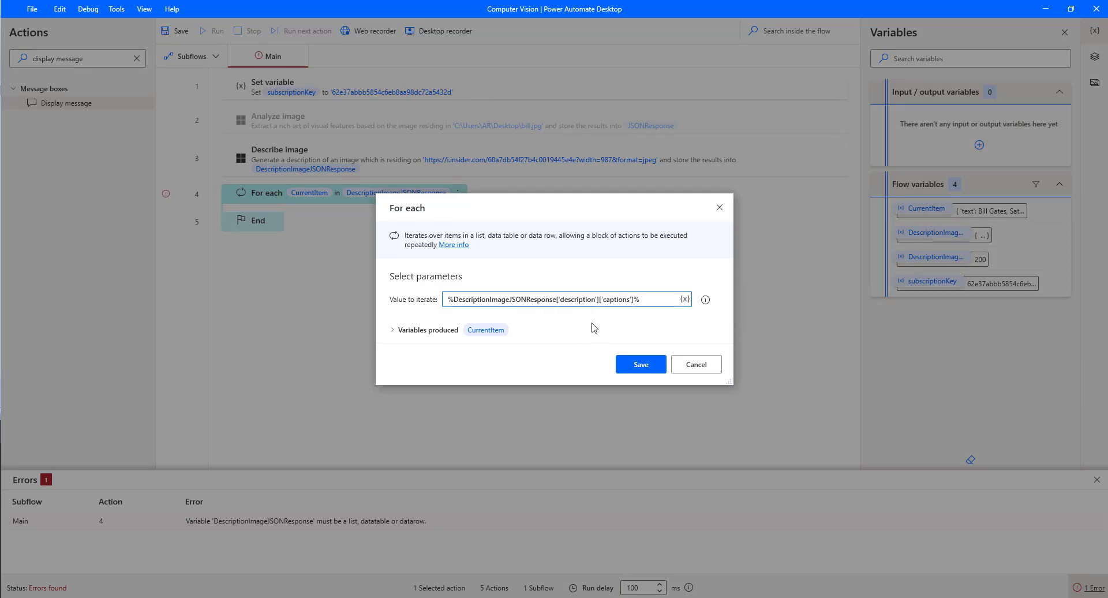
pyautogui.click(614, 298)
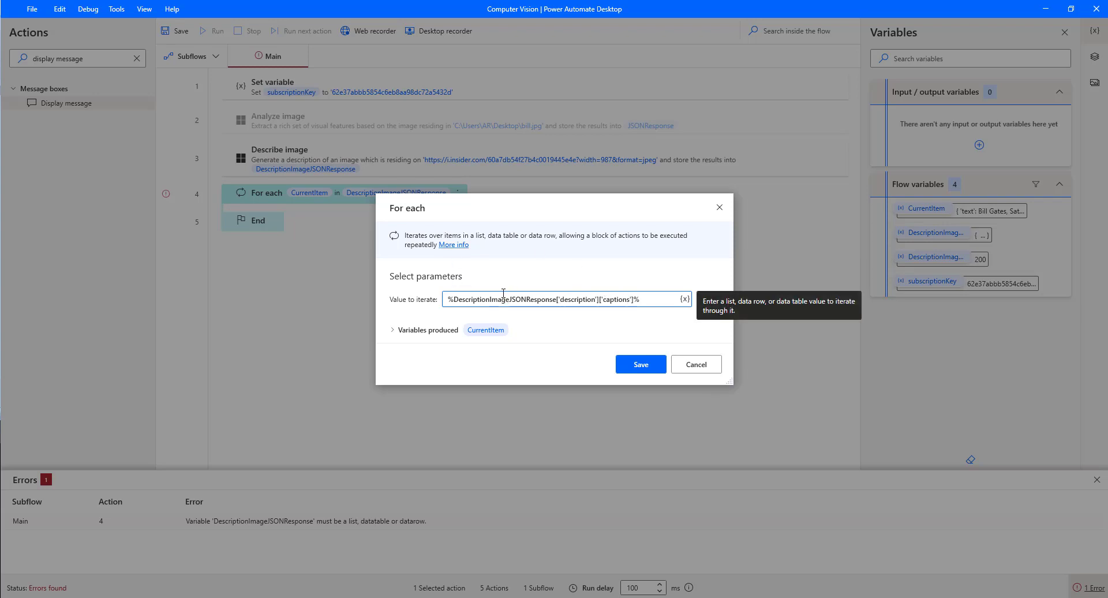
pyautogui.click(639, 369)
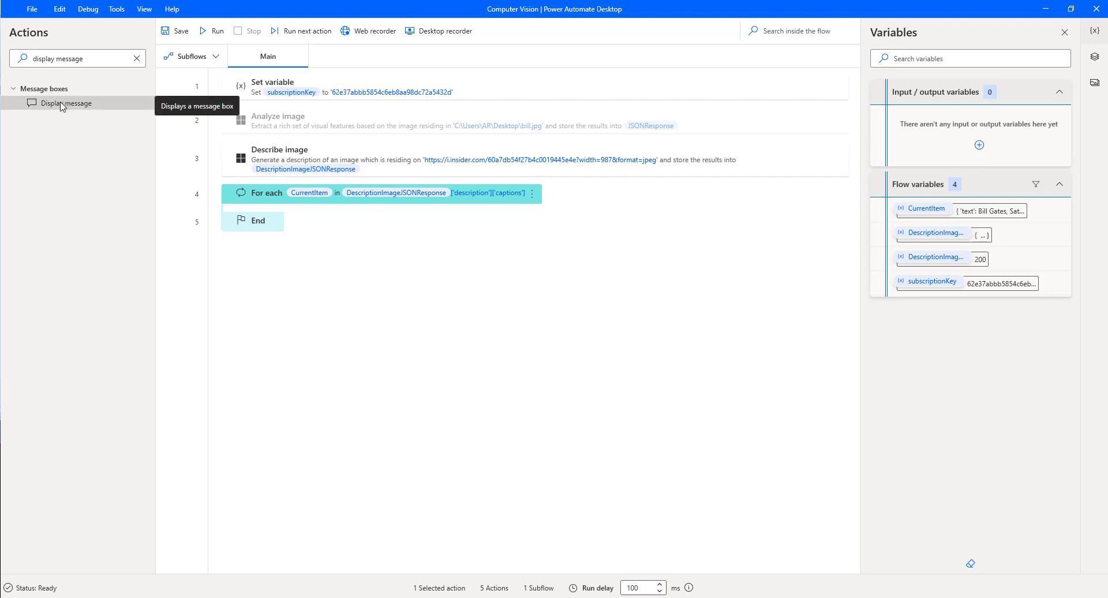
# - Add a Display message action inside the For each loop, titled "Describe Image" and showing %CurrentItem['text']%, and save it
pyautogui.moveTo(62, 107); pyautogui.dragTo(314, 217)
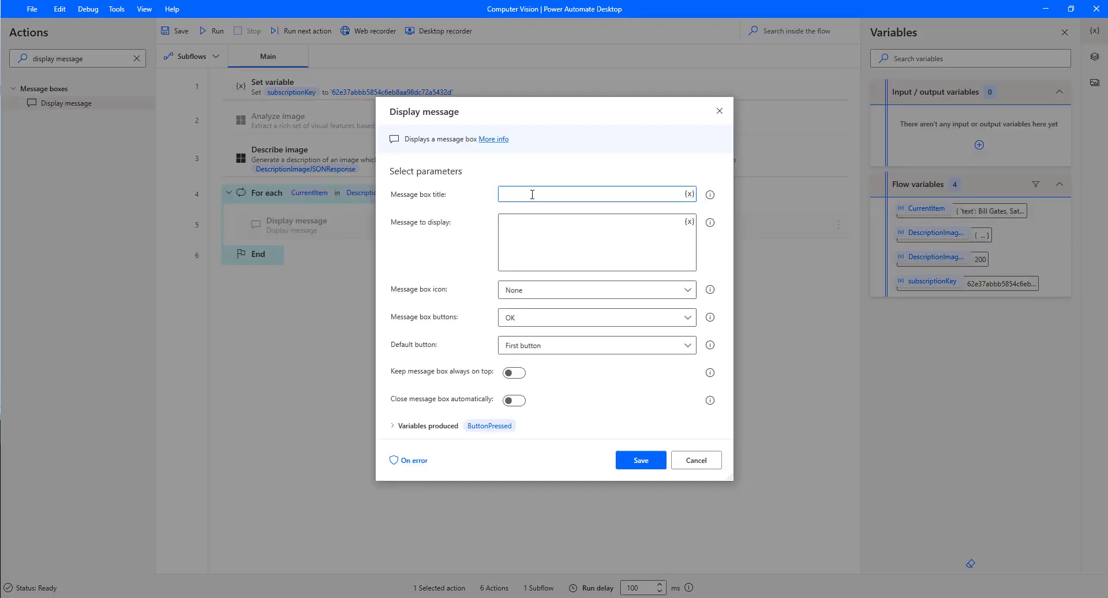
pyautogui.write('Describe Image')
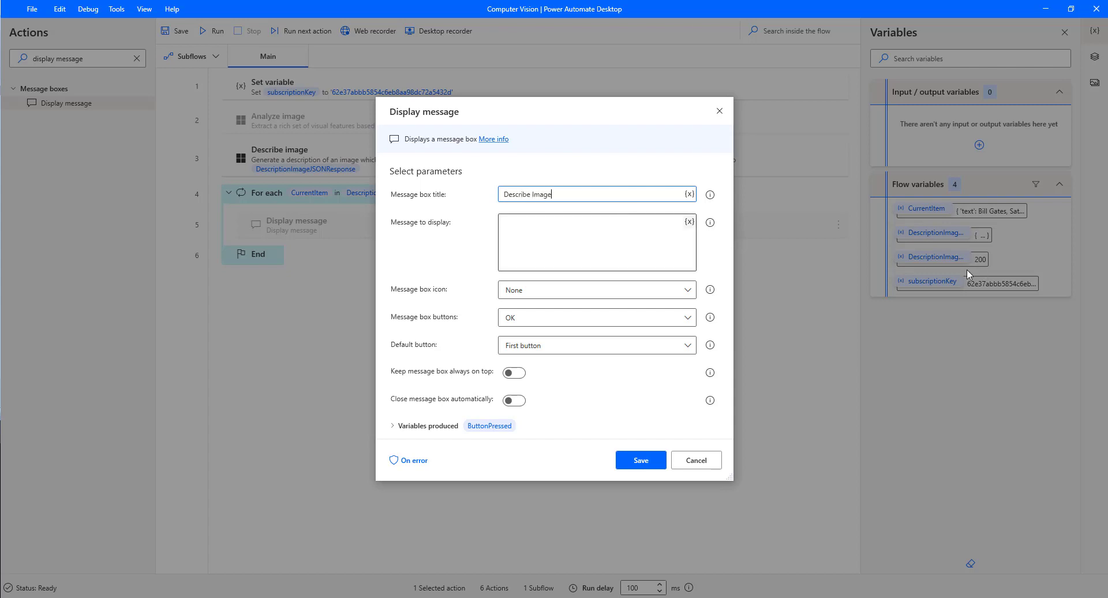
pyautogui.click(693, 225)
pyautogui.click(689, 222)
pyautogui.press('Return')
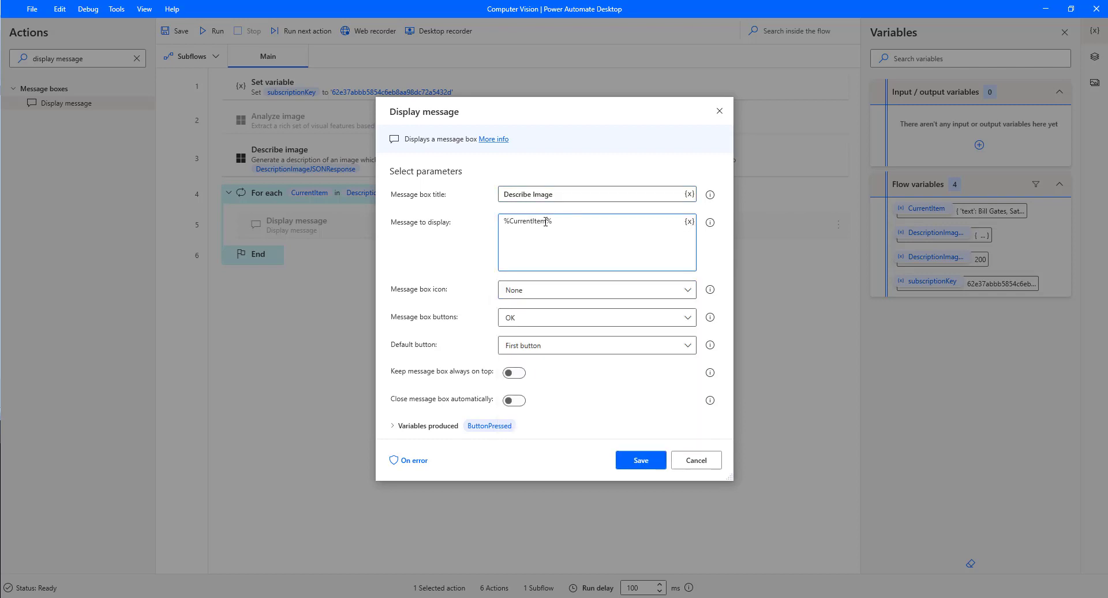
pyautogui.press('Left')
pyautogui.write("['text")
pyautogui.click(640, 460)
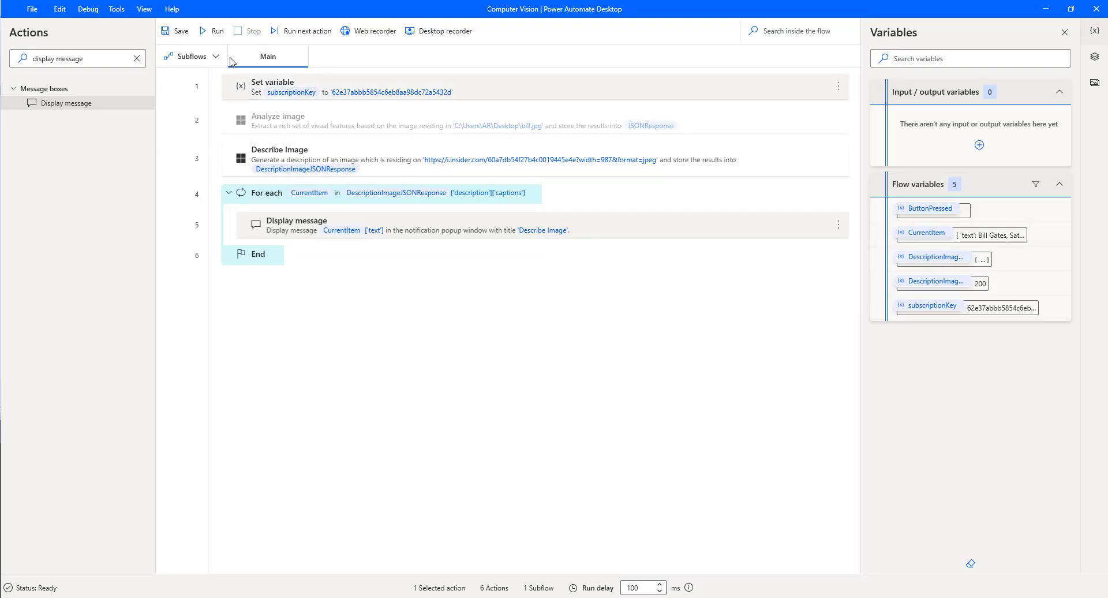
# - Run the flow and acknowledge the first caption message box
pyautogui.click(212, 33)
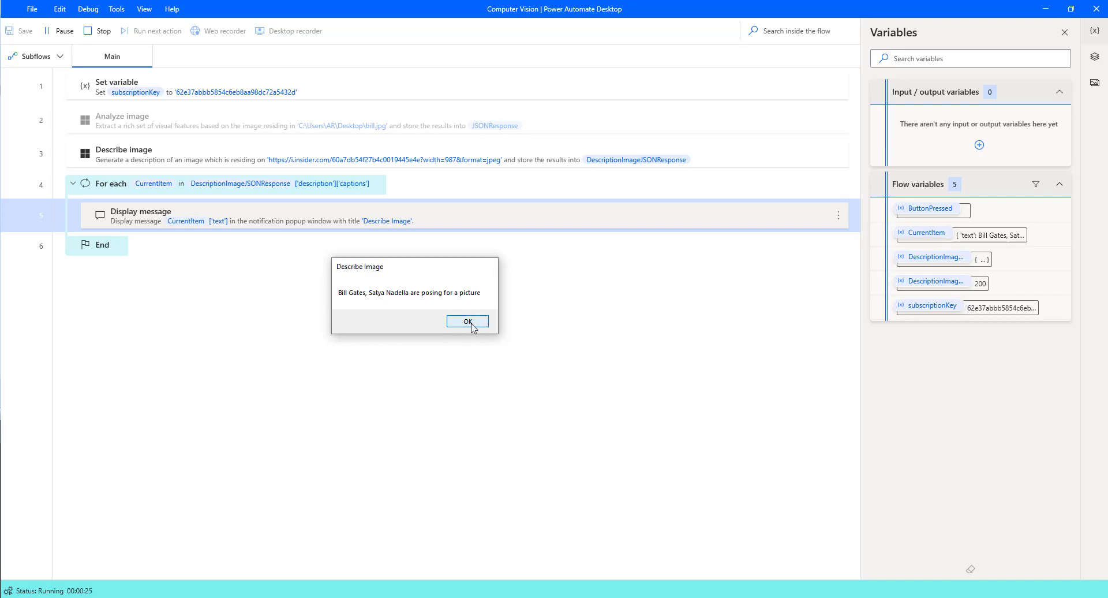
pyautogui.click(472, 327)
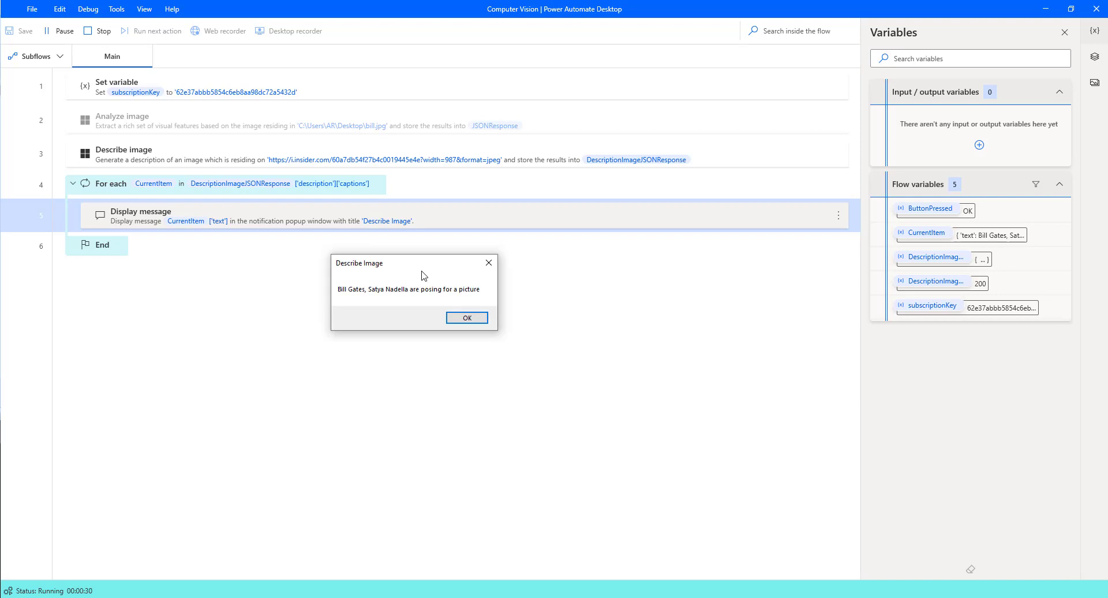